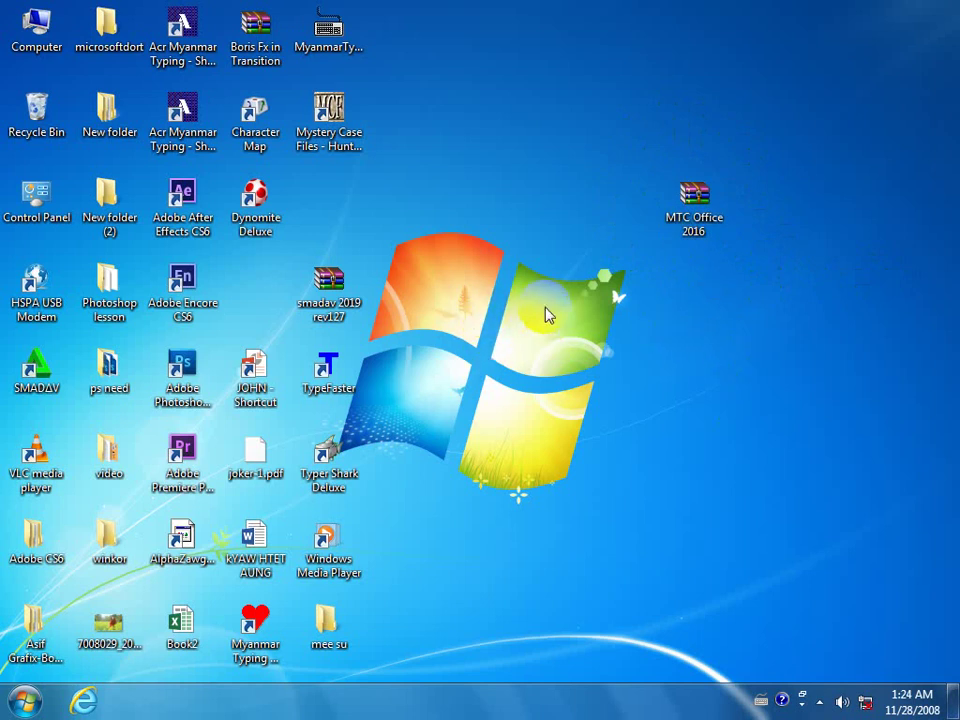
{"action": "left_click", "coordinate": [480, 222]}
{"action": "right_click", "coordinate": [508, 88]}
{"action": "left_click", "coordinate": [548, 135]}
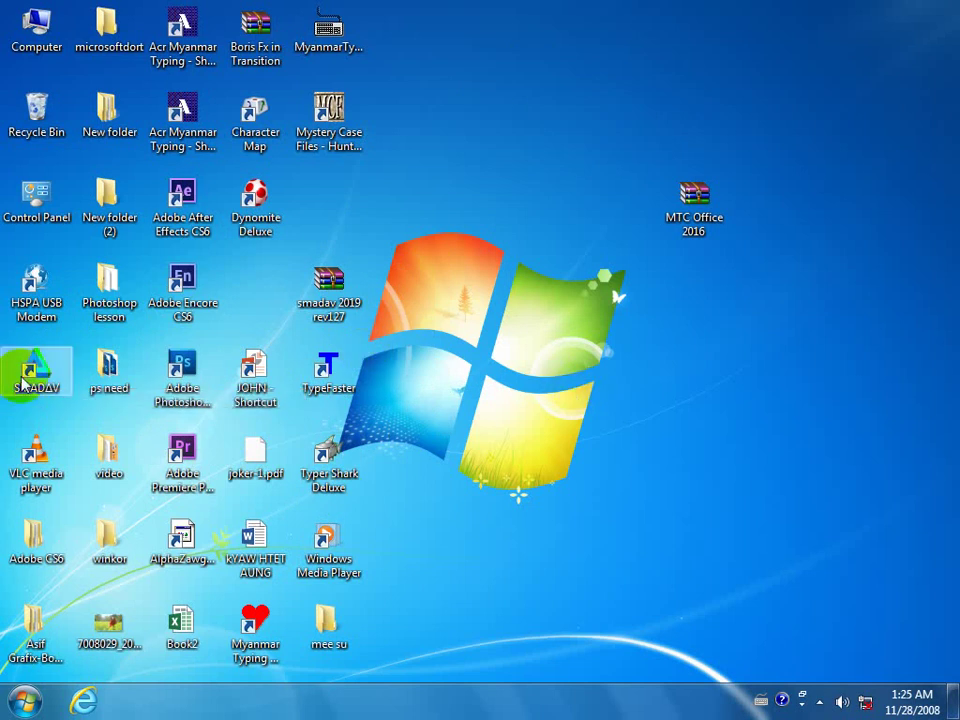
Disable Smadav protection until restart and dismiss its notification
{"action": "left_click", "coordinate": [820, 702]}
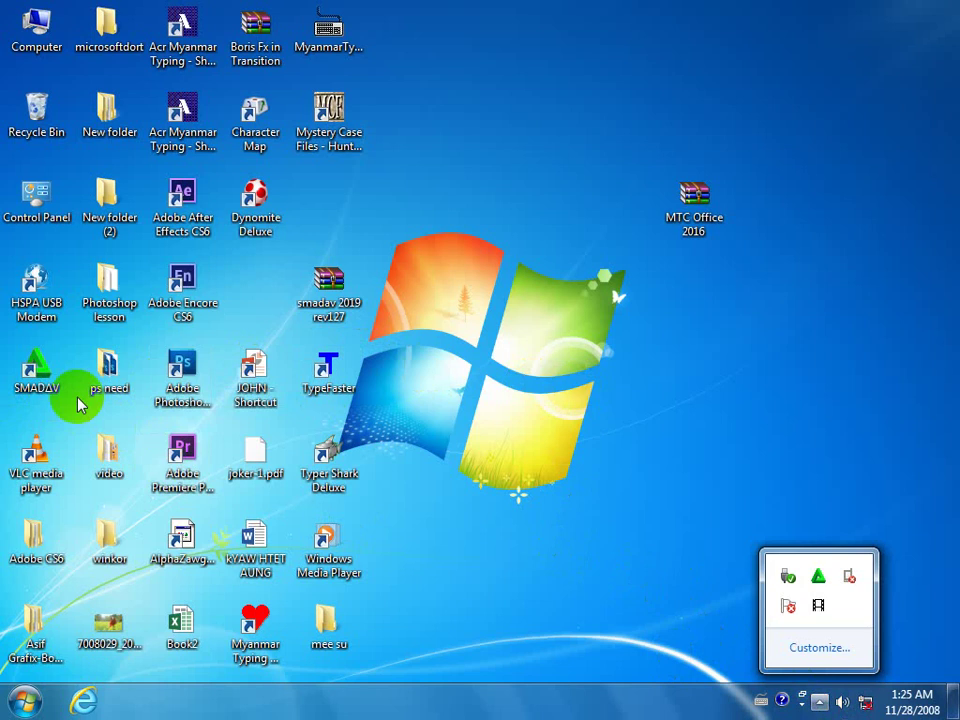
{"action": "right_click", "coordinate": [819, 579]}
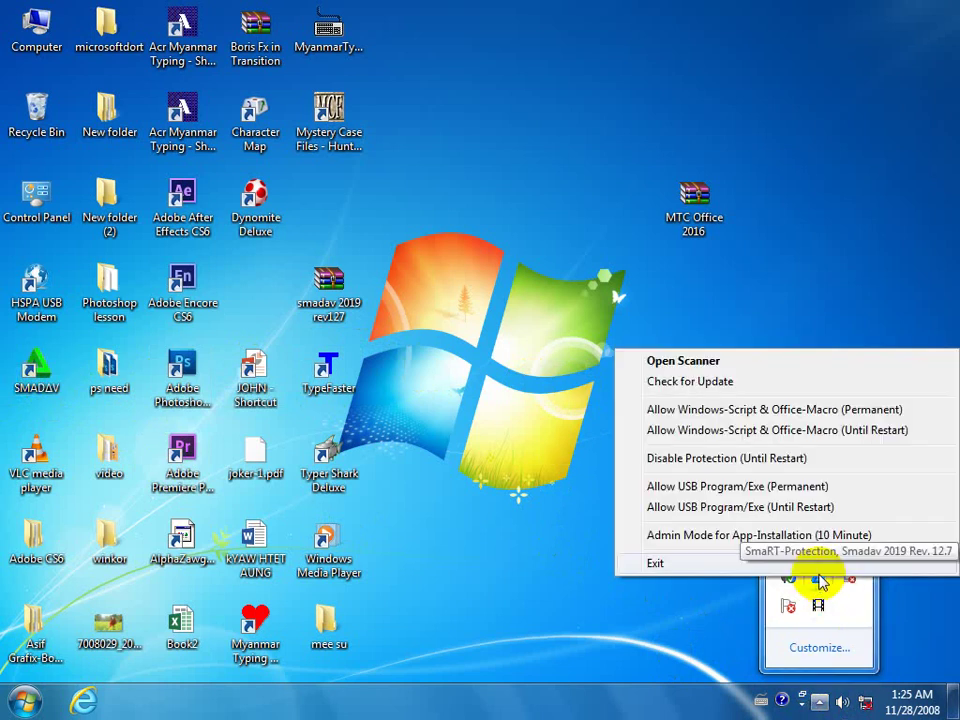
{"action": "left_click", "coordinate": [678, 460]}
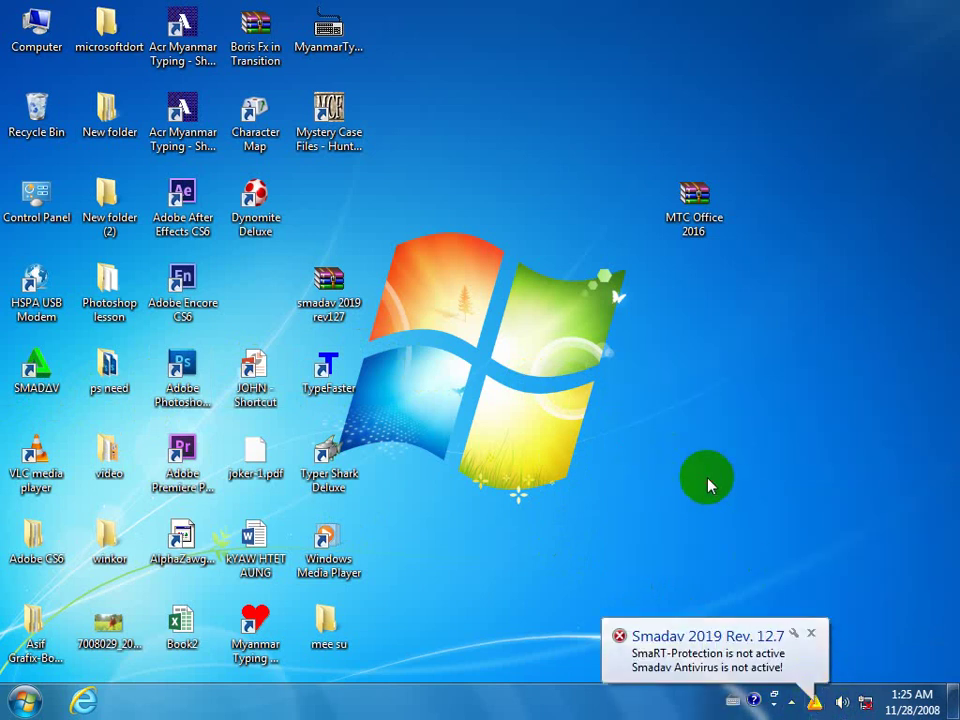
{"action": "left_click", "coordinate": [811, 633]}
Extract the MTC Office 2016 archive directly onto the desktop
{"action": "right_click", "coordinate": [521, 327]}
{"action": "left_click", "coordinate": [585, 374]}
{"action": "left_click", "coordinate": [697, 210]}
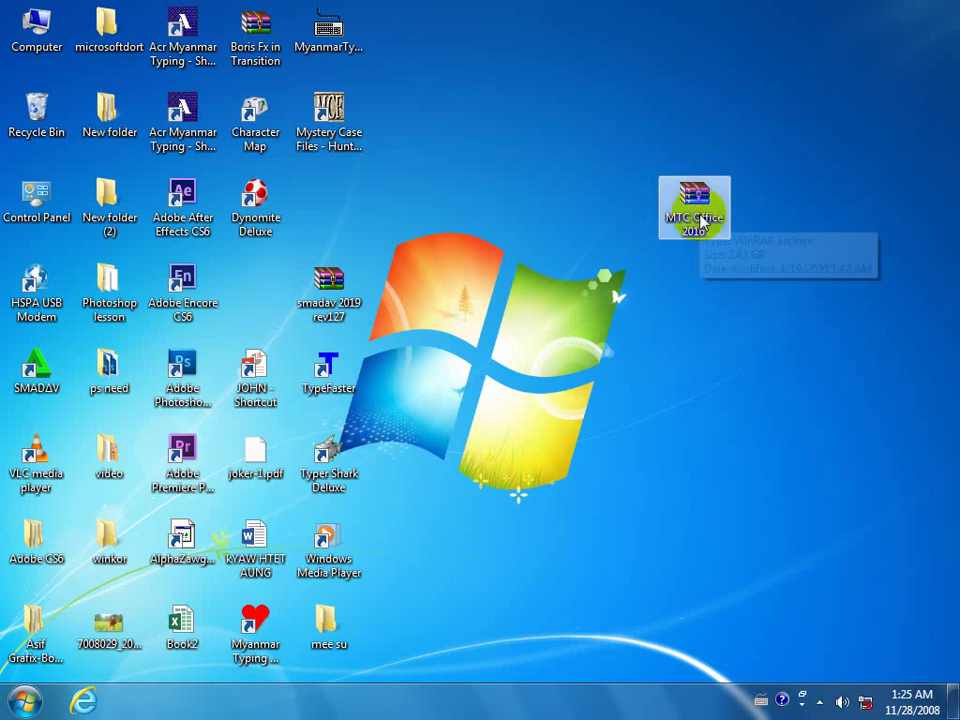
{"action": "right_click", "coordinate": [692, 205]}
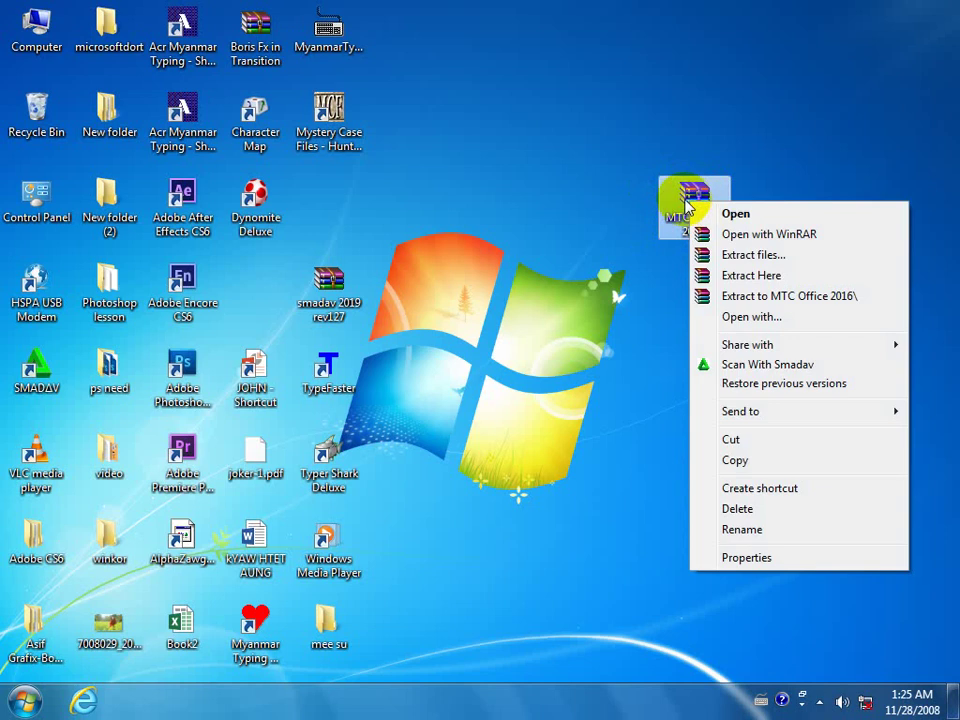
{"action": "left_click", "coordinate": [729, 277]}
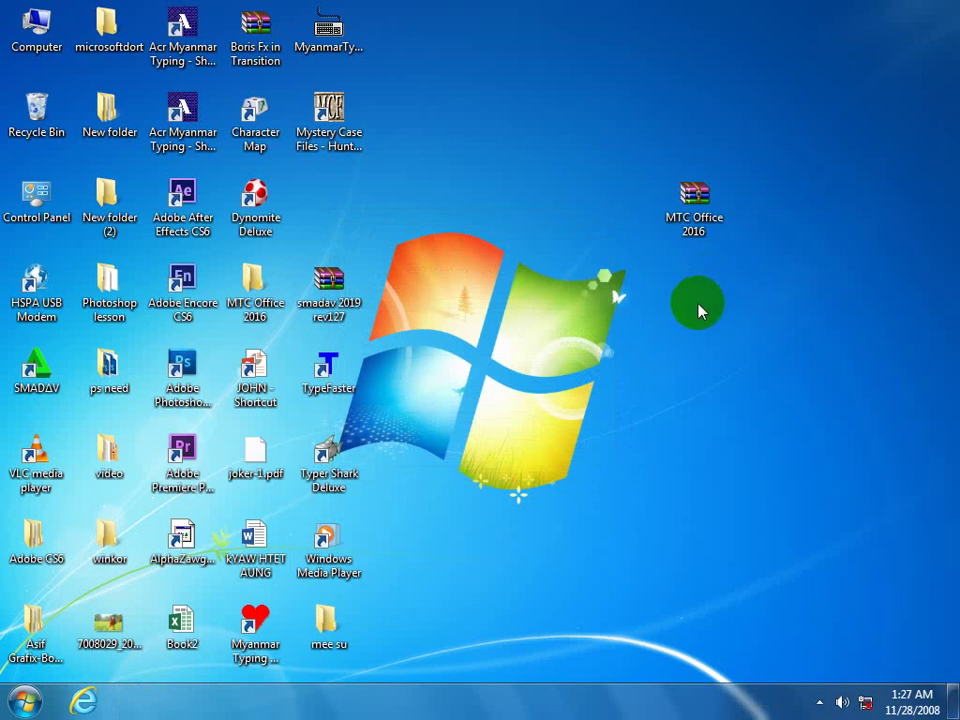
Place the extracted MTC Office 2016 folder just below its archive on the desktop and open the folder
{"action": "right_click", "coordinate": [508, 197]}
{"action": "left_click", "coordinate": [550, 245]}
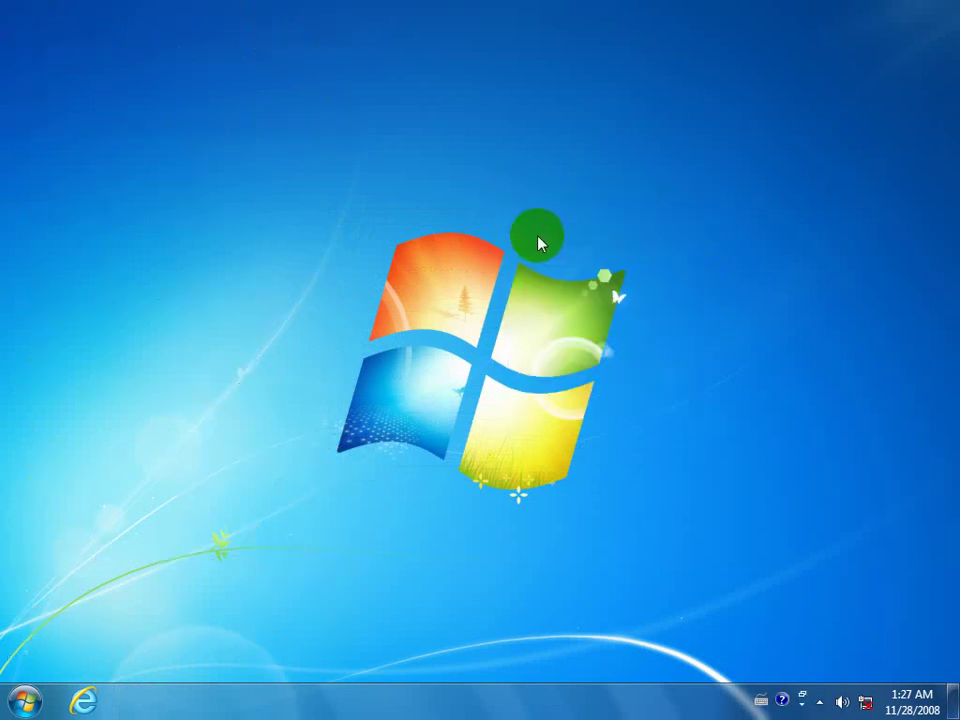
{"action": "left_click_drag", "start_coordinate": [262, 284], "coordinate": [697, 300]}
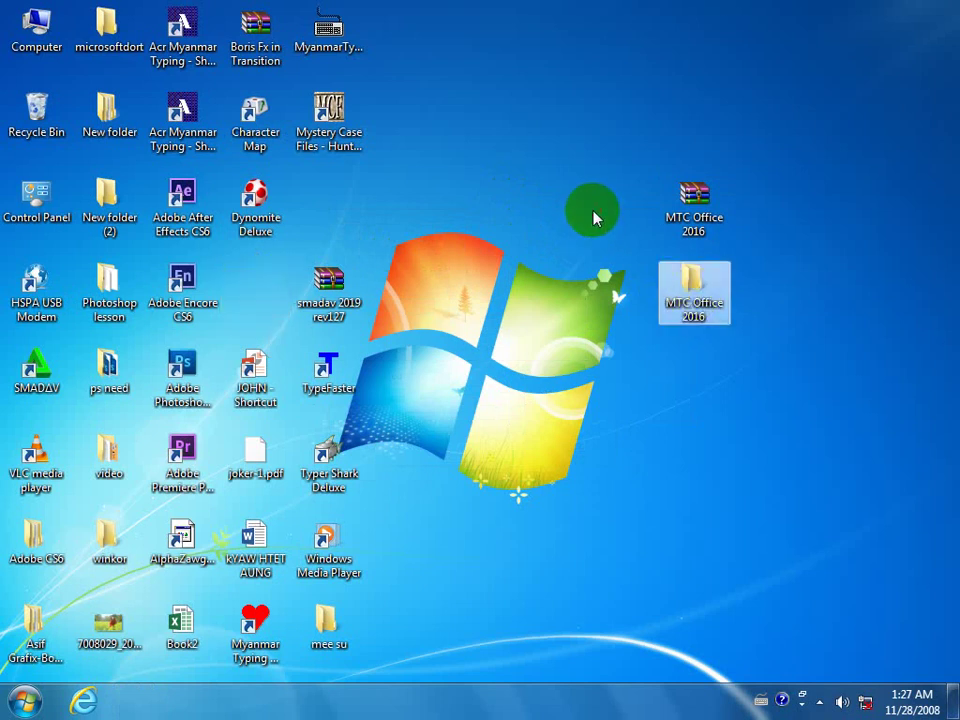
{"action": "mouse_move", "coordinate": [696, 305]}
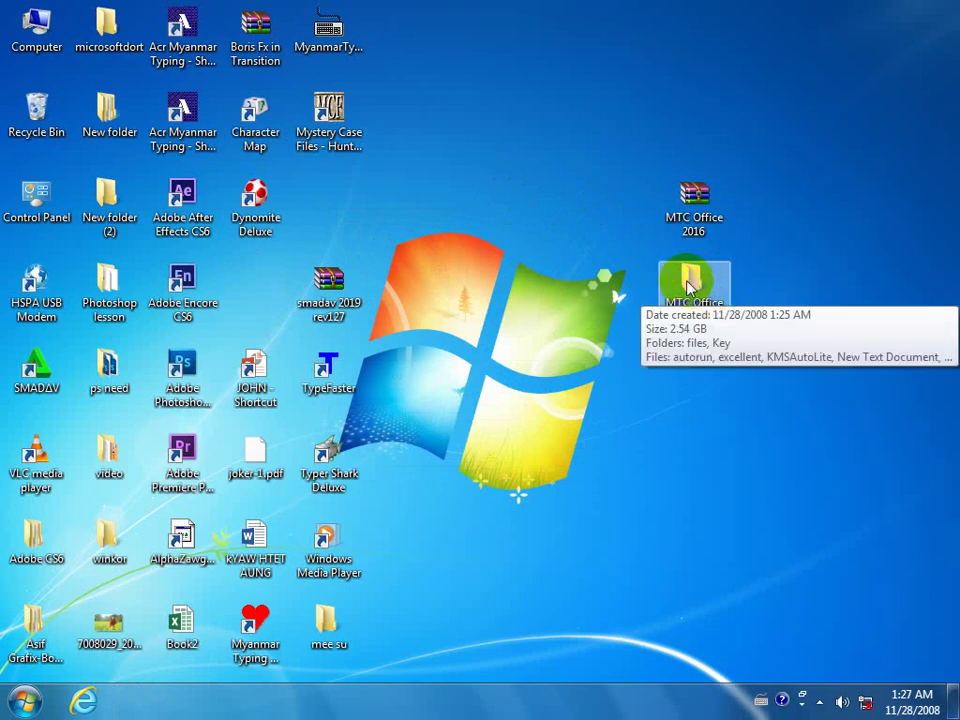
{"action": "double_click", "coordinate": [687, 287]}
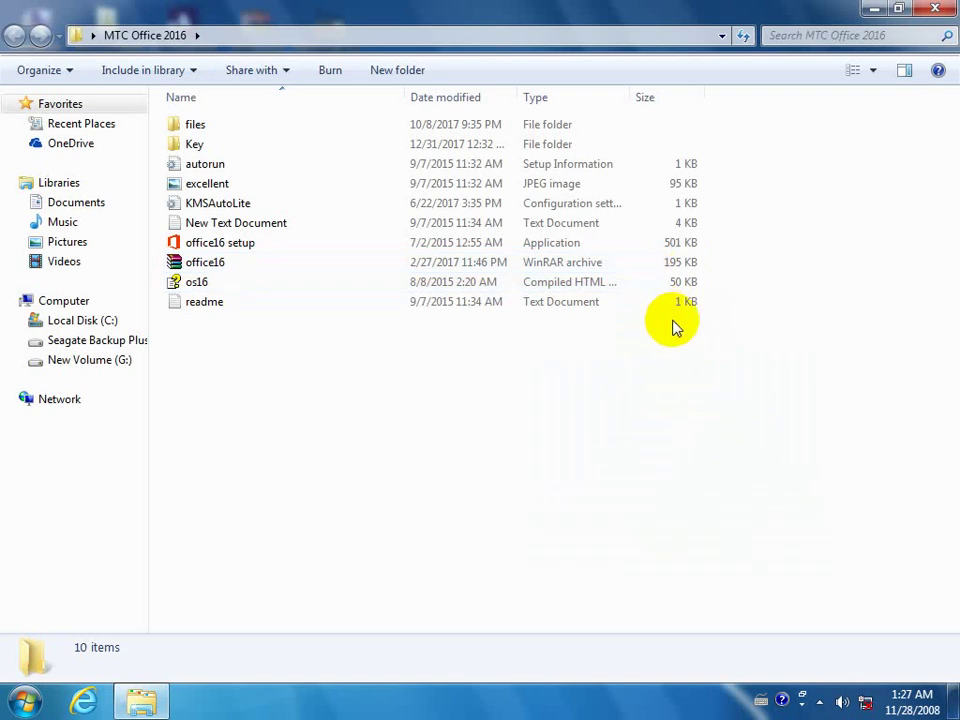
Launch the office16 setup application from the MTC Office 2016 folder
{"action": "left_click", "coordinate": [199, 246]}
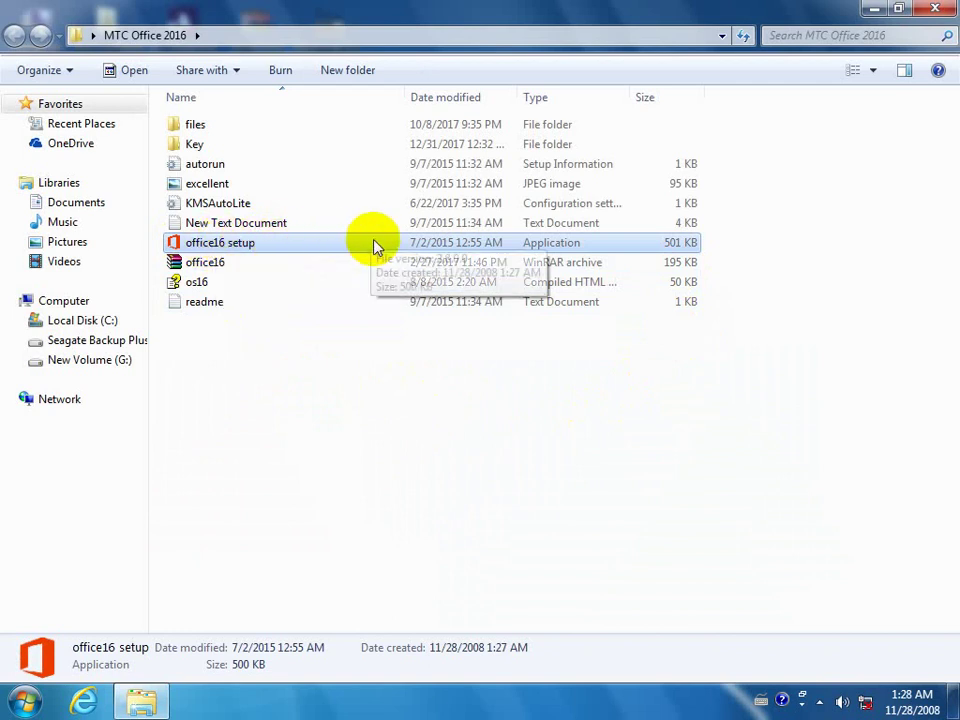
{"action": "left_click", "coordinate": [209, 265]}
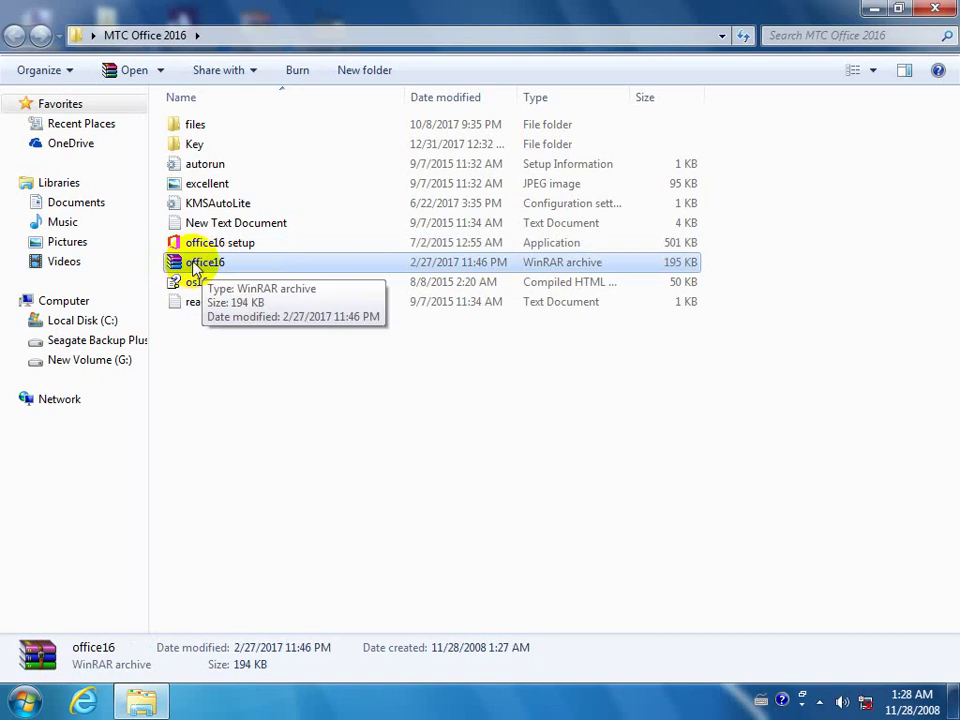
{"action": "right_click", "coordinate": [195, 268]}
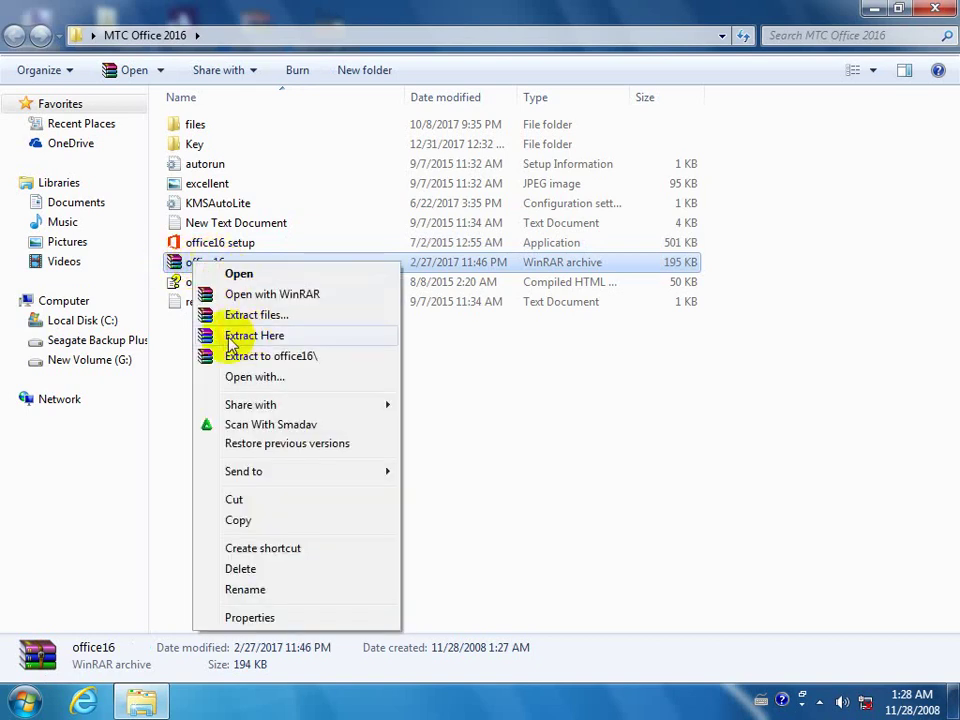
{"action": "left_click", "coordinate": [171, 257]}
{"action": "left_click", "coordinate": [191, 250]}
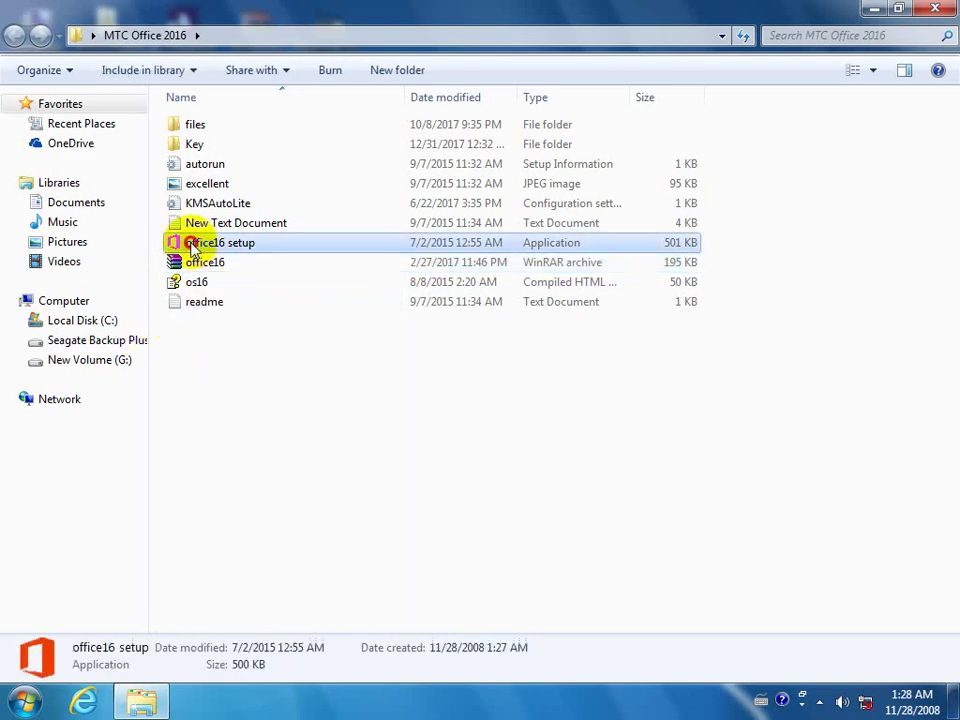
{"action": "double_click", "coordinate": [252, 246]}
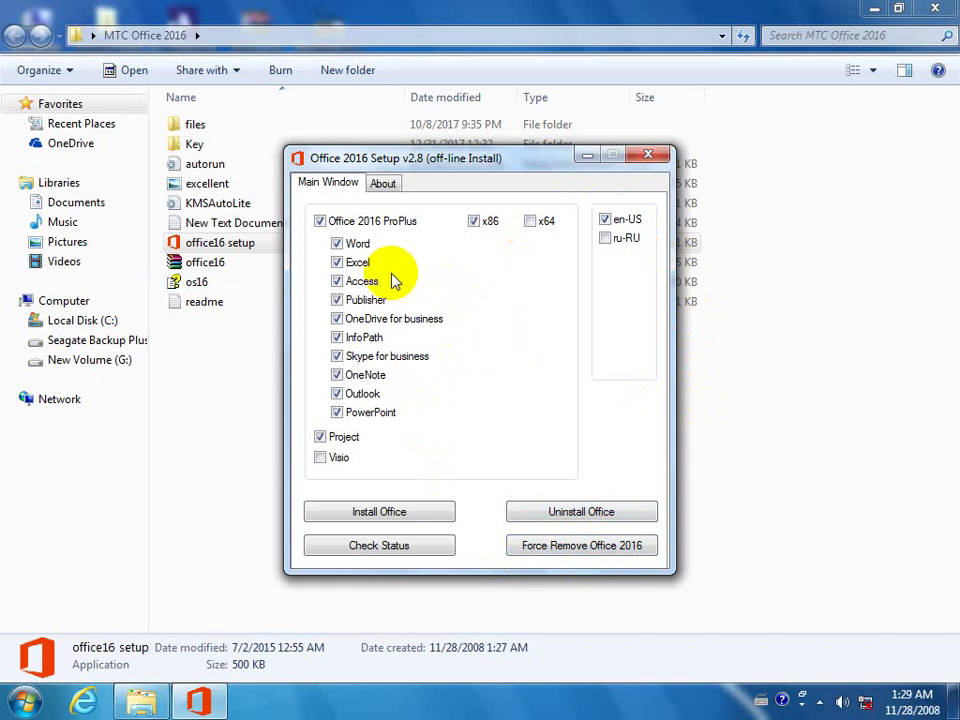
Choose the x64 version of Office 2016 ProPlus, and clear the desktop view by minimizing the folder window and moving the setup window aside
{"action": "left_click_drag", "start_coordinate": [392, 163], "coordinate": [418, 160]}
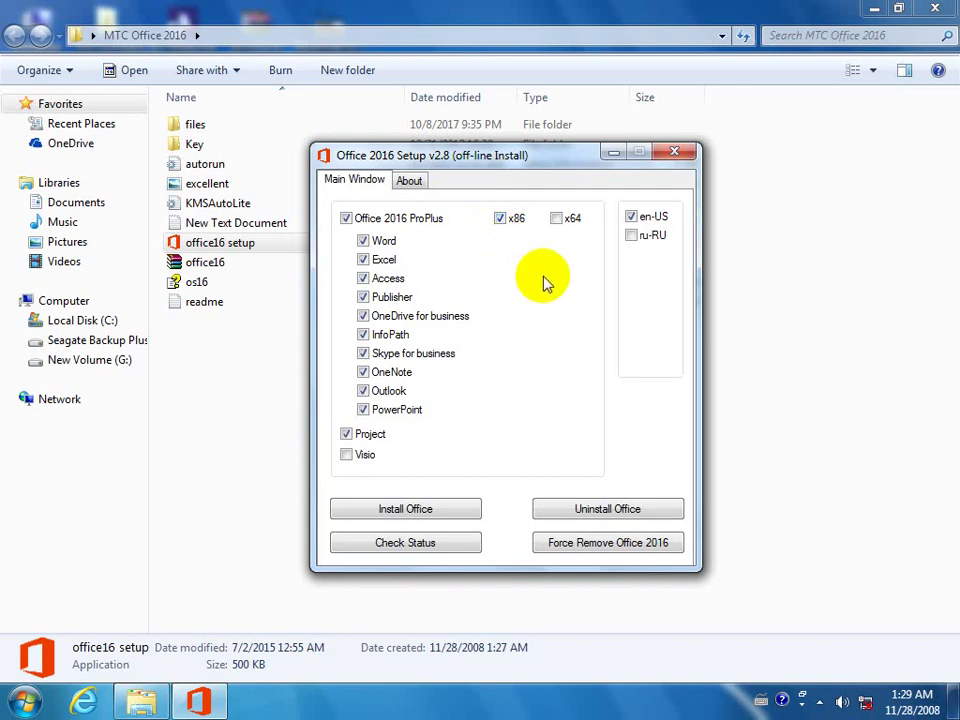
{"action": "left_click", "coordinate": [558, 219]}
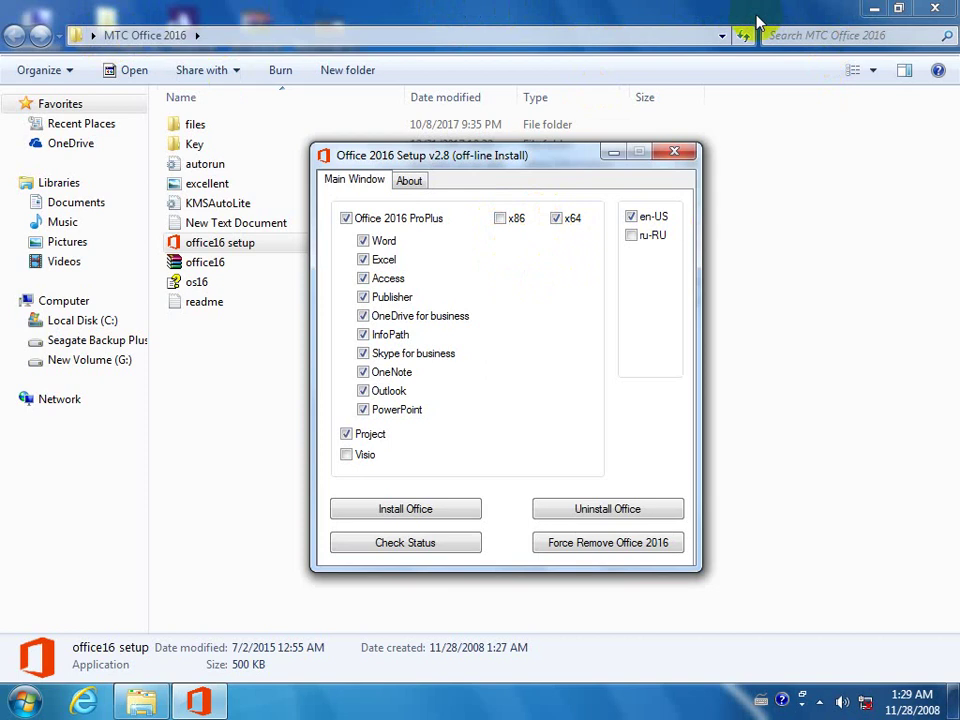
{"action": "left_click", "coordinate": [874, 8]}
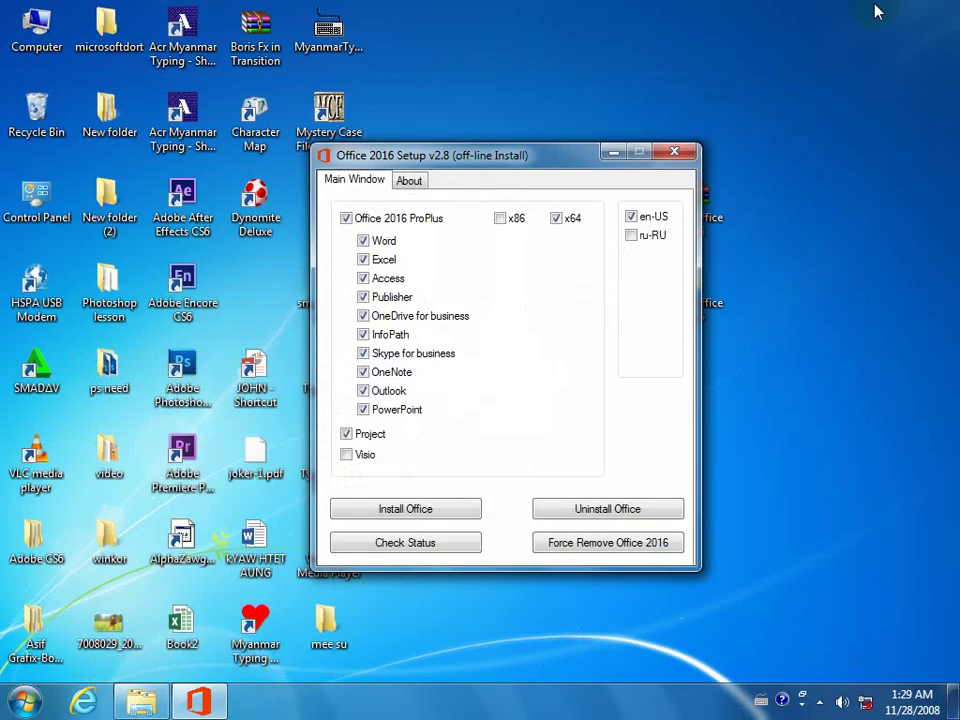
{"action": "left_click_drag", "start_coordinate": [510, 165], "coordinate": [703, 100]}
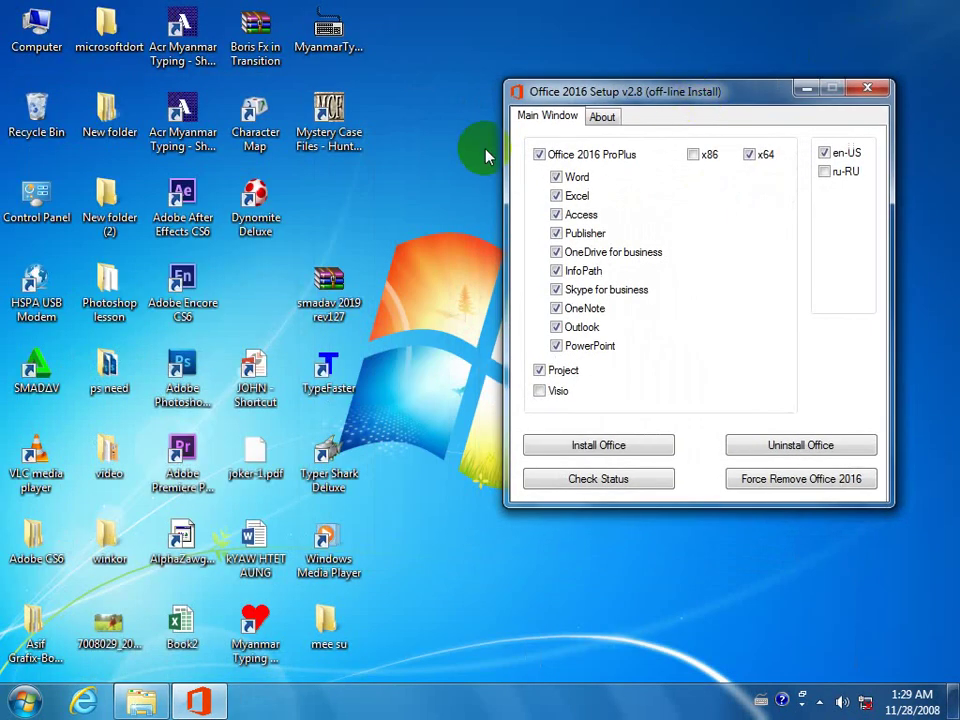
Check the operating system type in the computer's system properties, and close that window
{"action": "right_click", "coordinate": [377, 146]}
{"action": "left_click", "coordinate": [420, 195]}
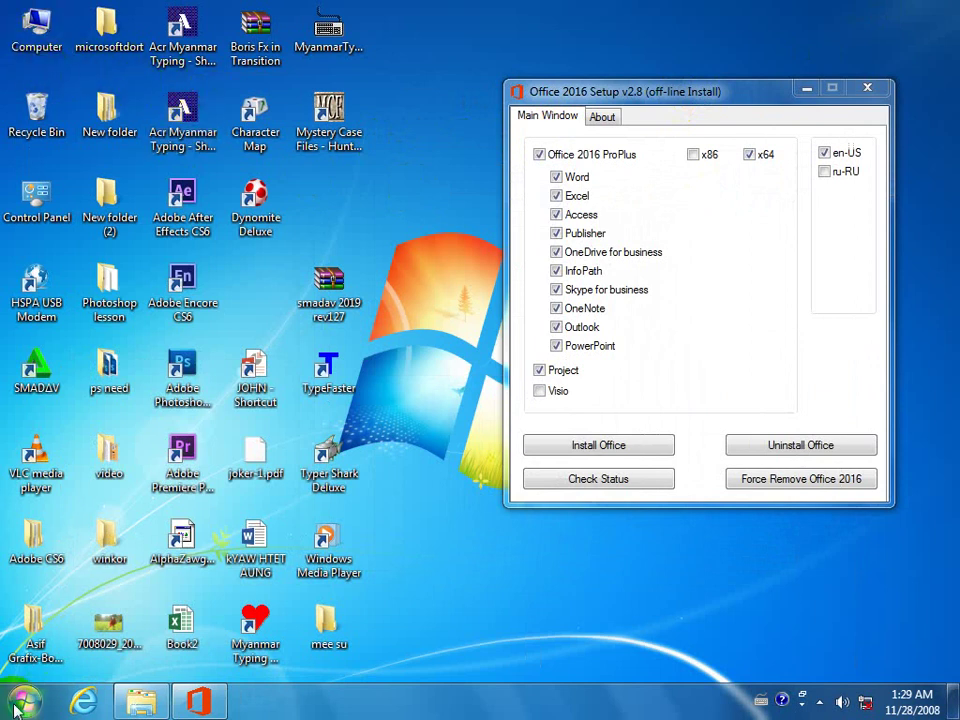
{"action": "right_click", "coordinate": [30, 28]}
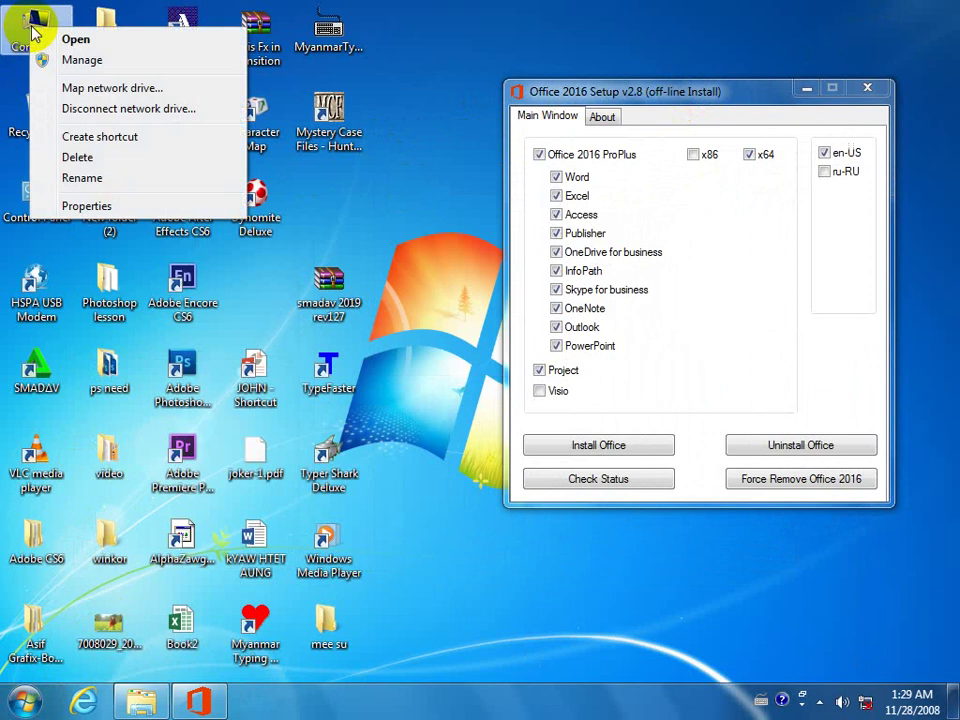
{"action": "left_click", "coordinate": [100, 207]}
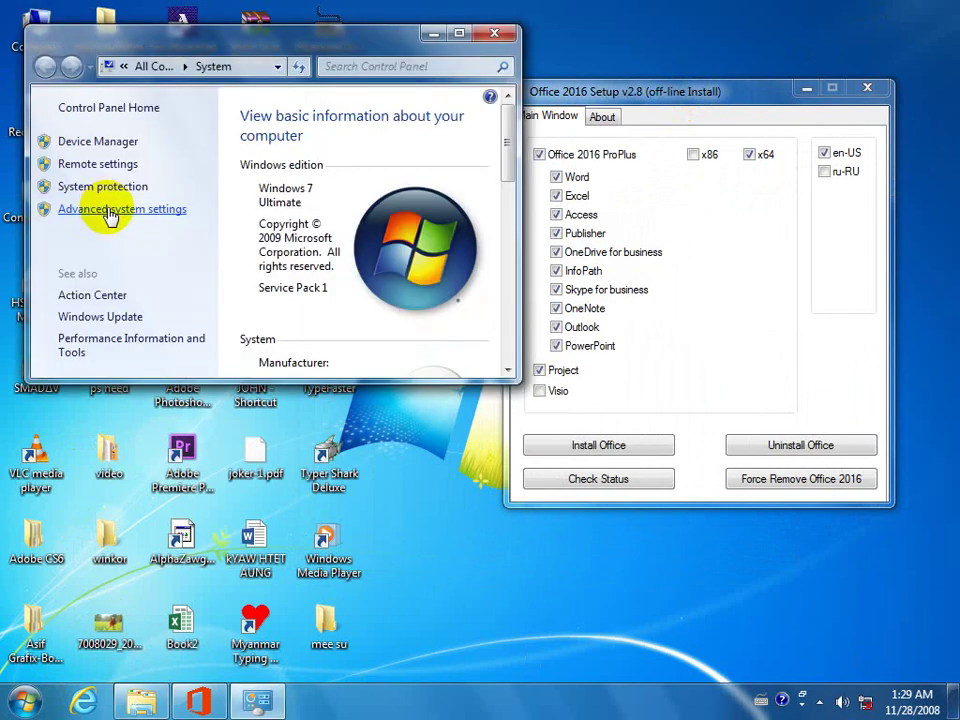
{"action": "left_click", "coordinate": [456, 37]}
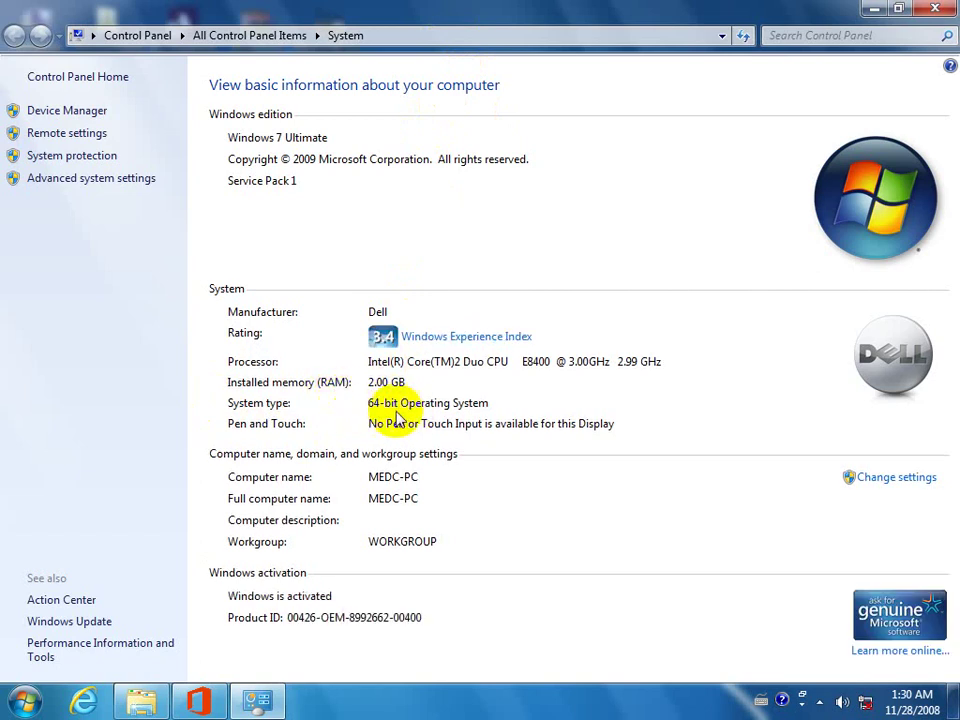
{"action": "left_click", "coordinate": [935, 8]}
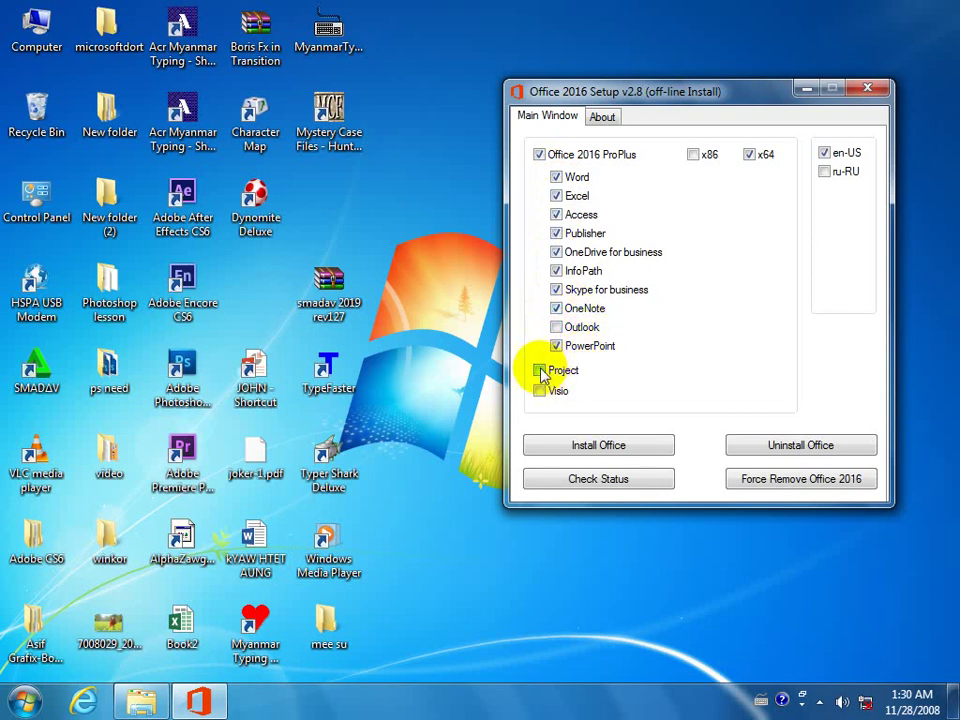
Include Project and Outlook in the components to install and start the Office installation
{"action": "left_click", "coordinate": [540, 372]}
{"action": "left_click", "coordinate": [556, 327]}
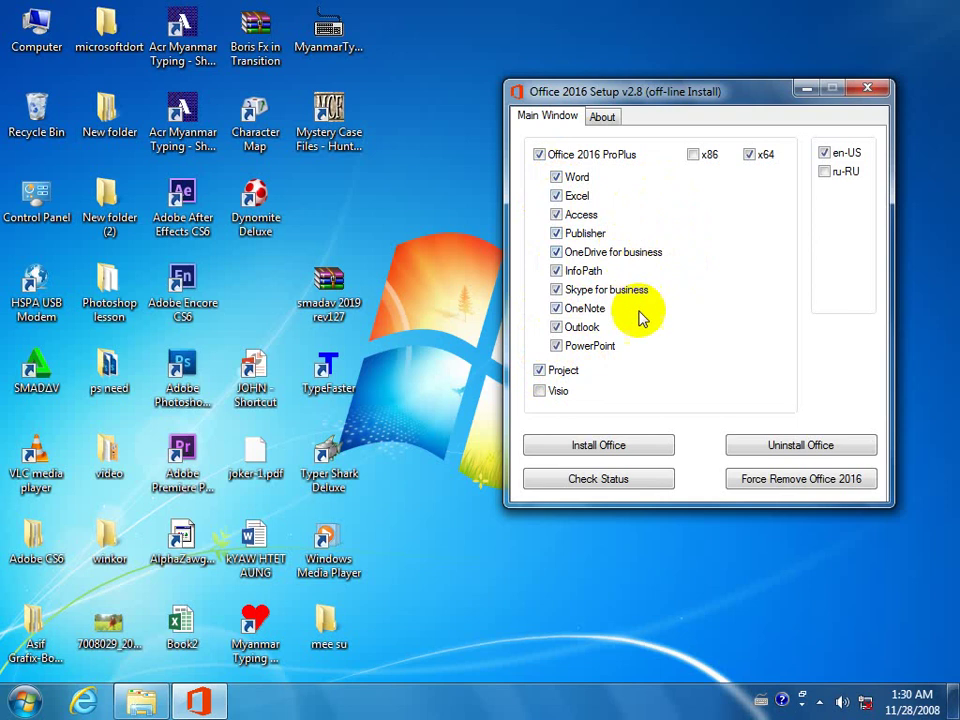
{"action": "left_click", "coordinate": [587, 448]}
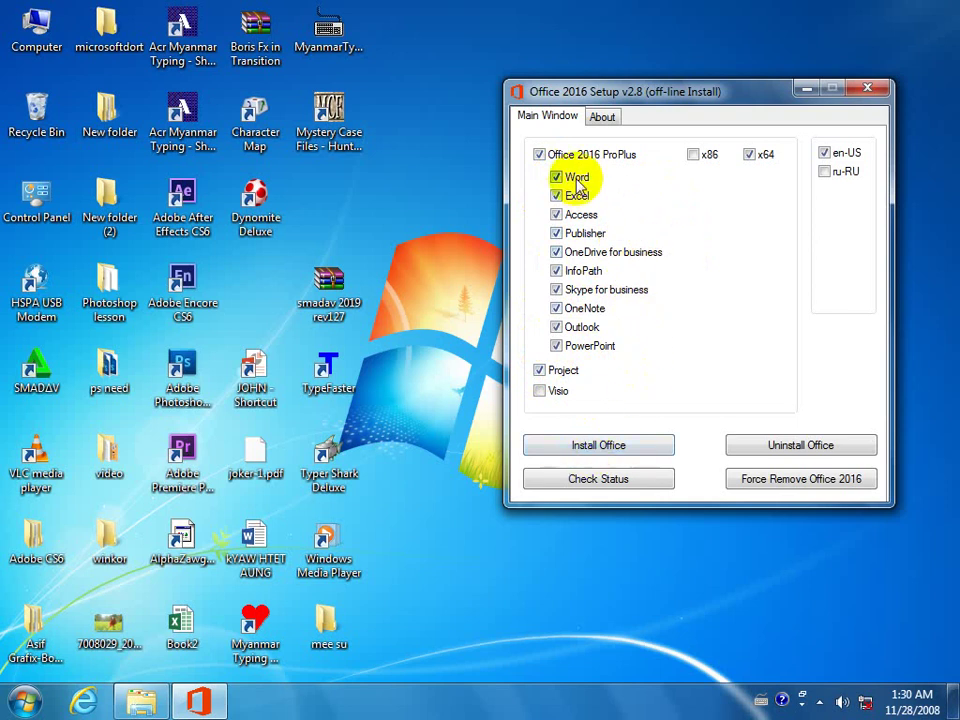
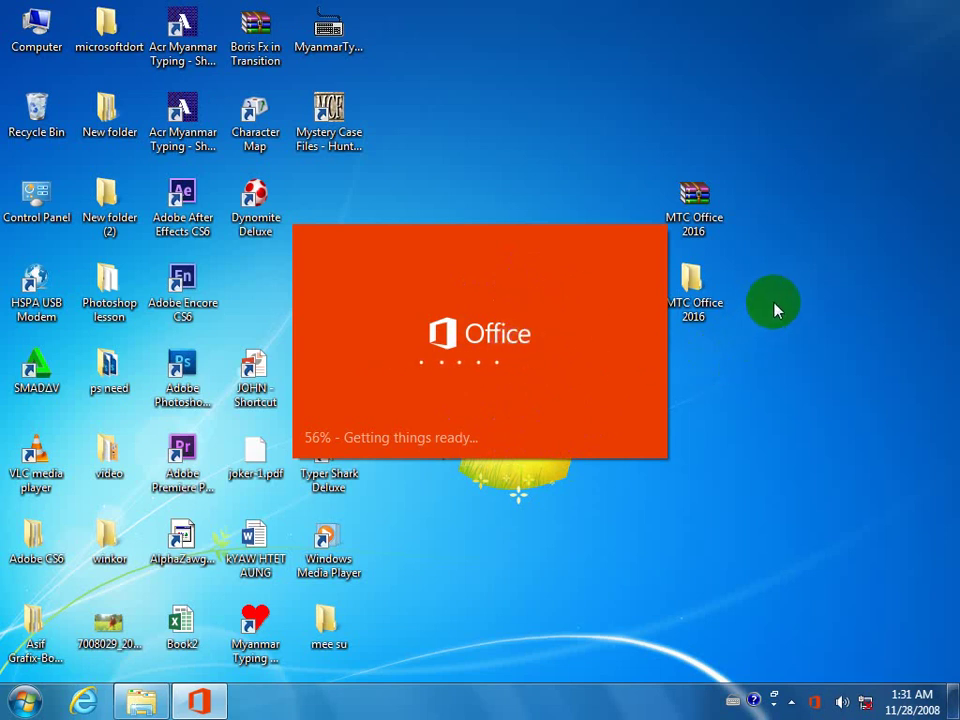
{"action": "right_click", "coordinate": [795, 101]}
{"action": "left_click", "coordinate": [855, 152]}
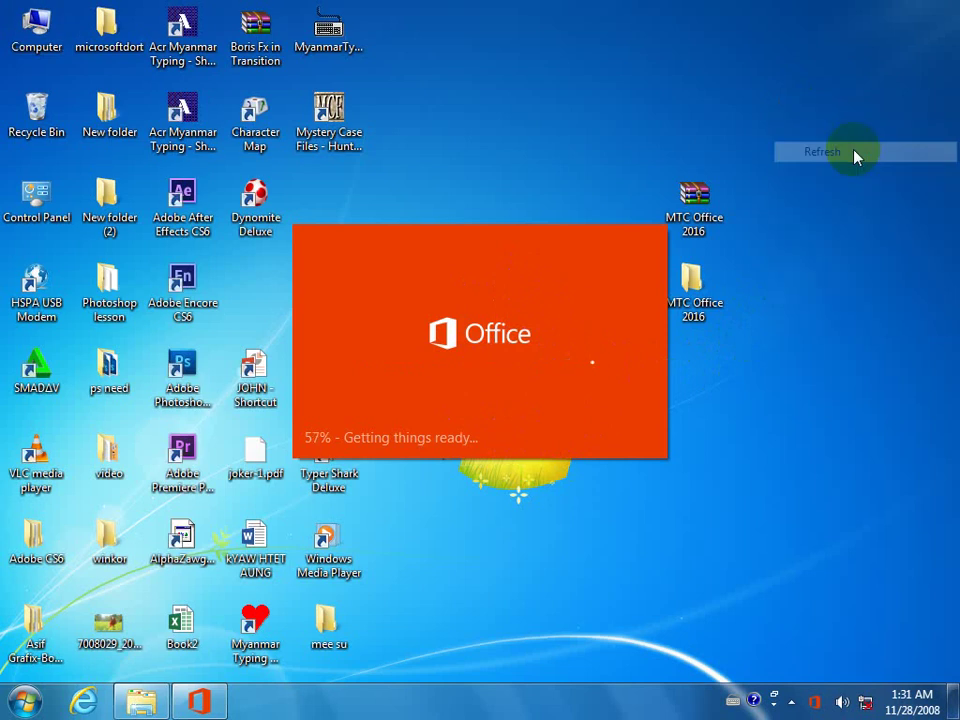
{"action": "right_click", "coordinate": [821, 79]}
{"action": "left_click", "coordinate": [855, 130]}
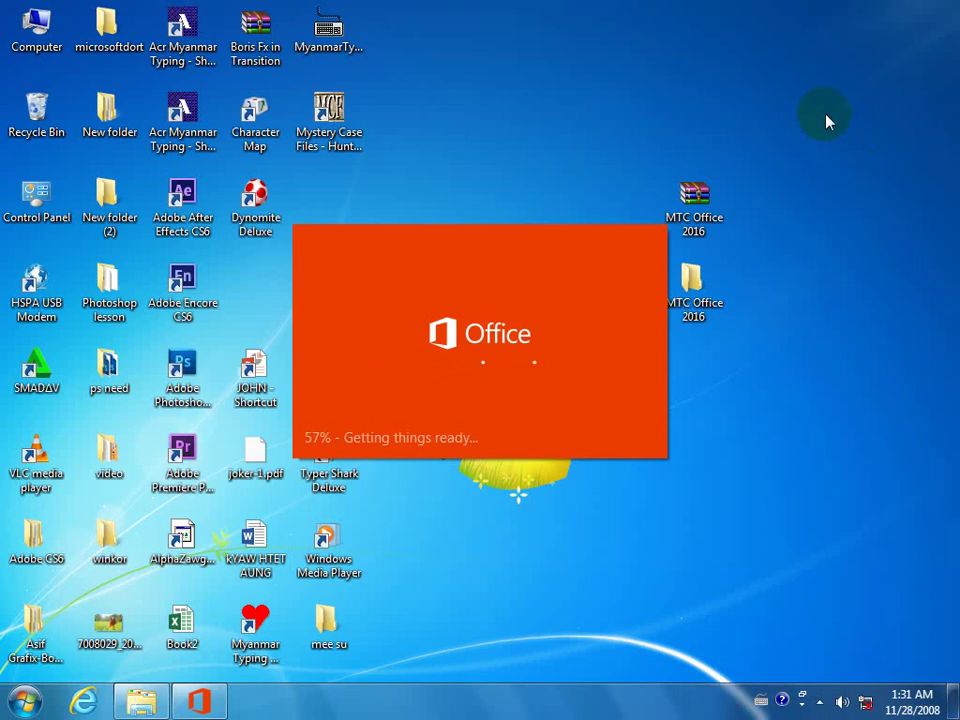
{"action": "right_click", "coordinate": [769, 110]}
{"action": "left_click", "coordinate": [822, 163]}
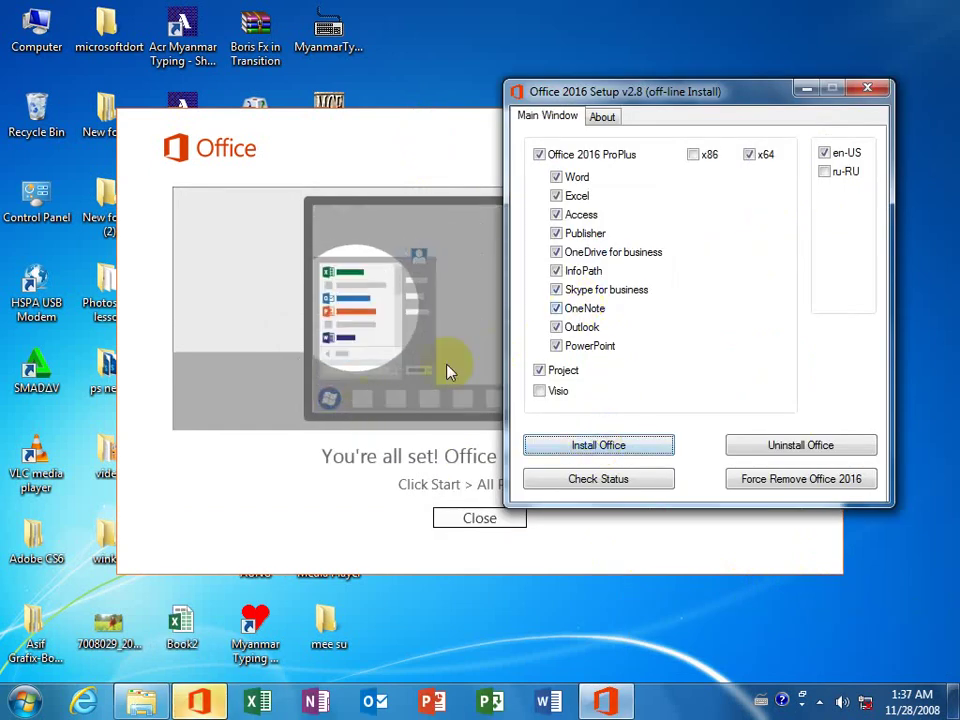
Close the Office 2016 Setup window and the installation completion window, and refresh the desktop
{"action": "left_click_drag", "start_coordinate": [678, 96], "coordinate": [525, 124]}
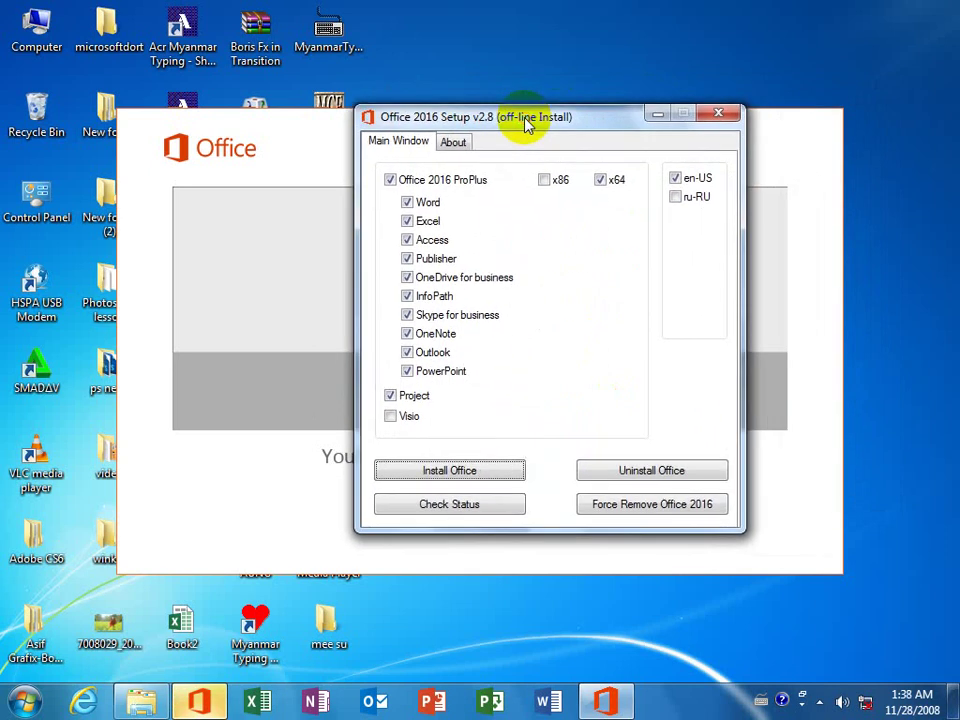
{"action": "left_click", "coordinate": [720, 116]}
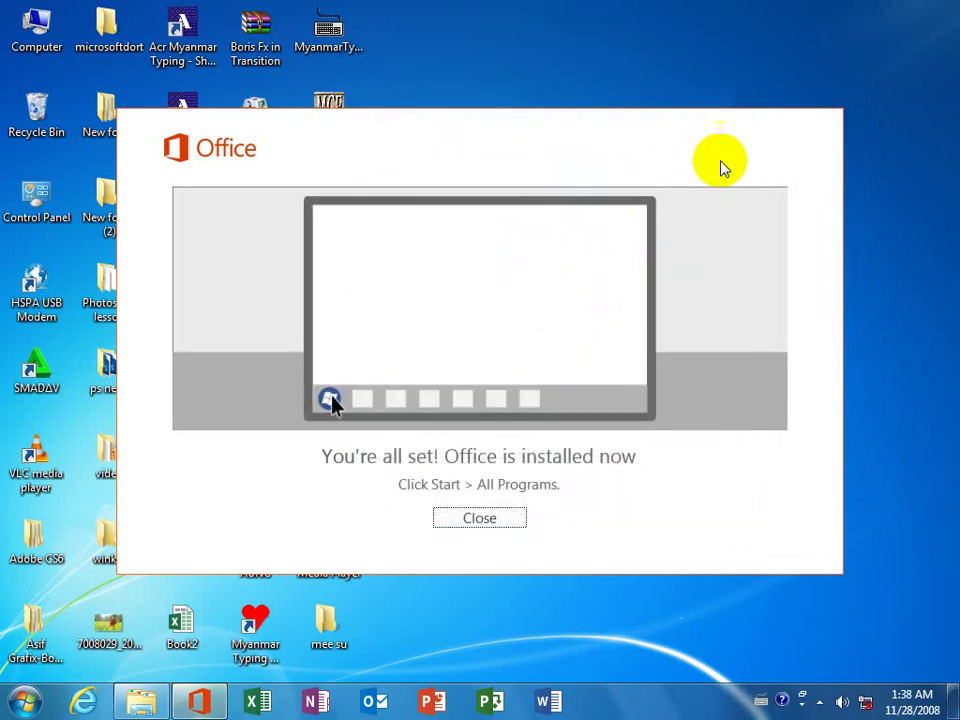
{"action": "left_click", "coordinate": [480, 518]}
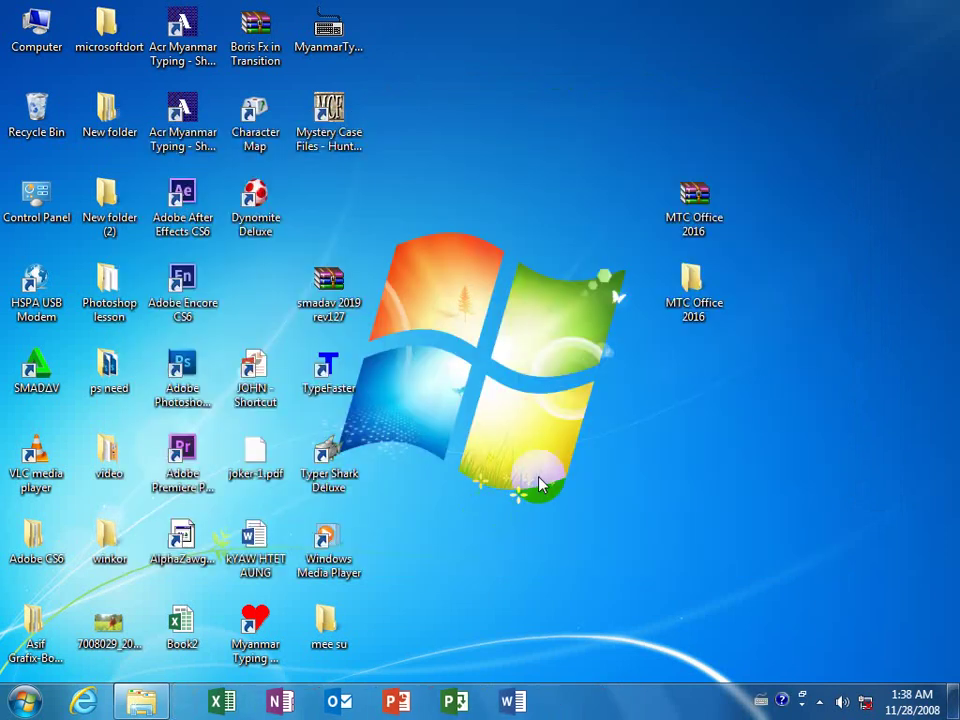
{"action": "right_click", "coordinate": [450, 142]}
{"action": "left_click", "coordinate": [492, 191]}
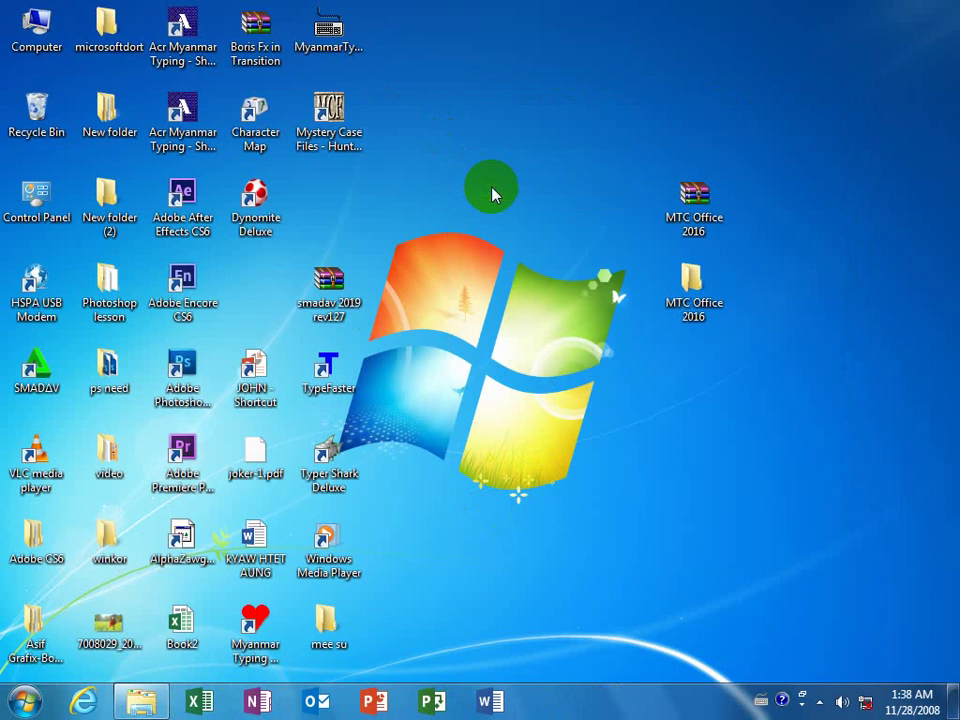
Check the Office product activation status on the account page of a blank Word document, and close Word and refresh the desktop
{"action": "left_click", "coordinate": [493, 702]}
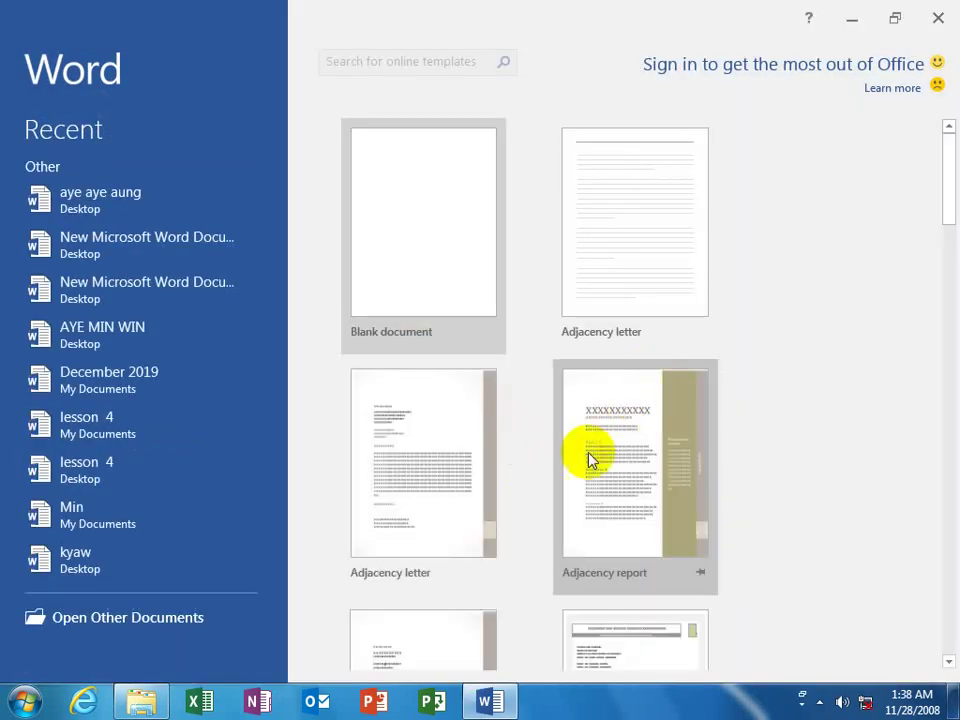
{"action": "left_click", "coordinate": [369, 336]}
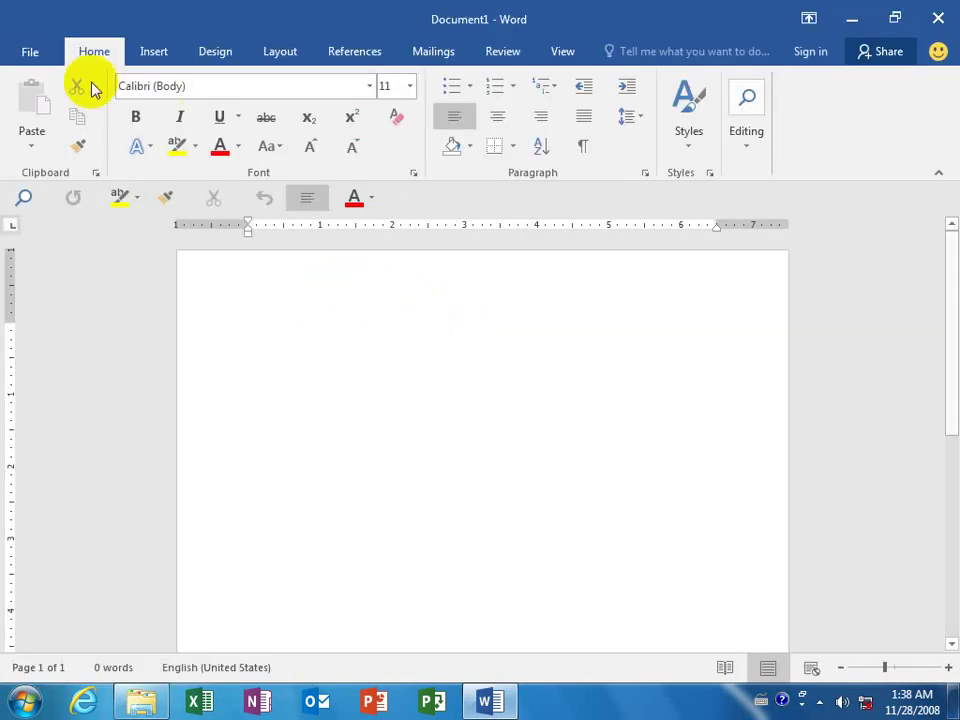
{"action": "left_click", "coordinate": [28, 54]}
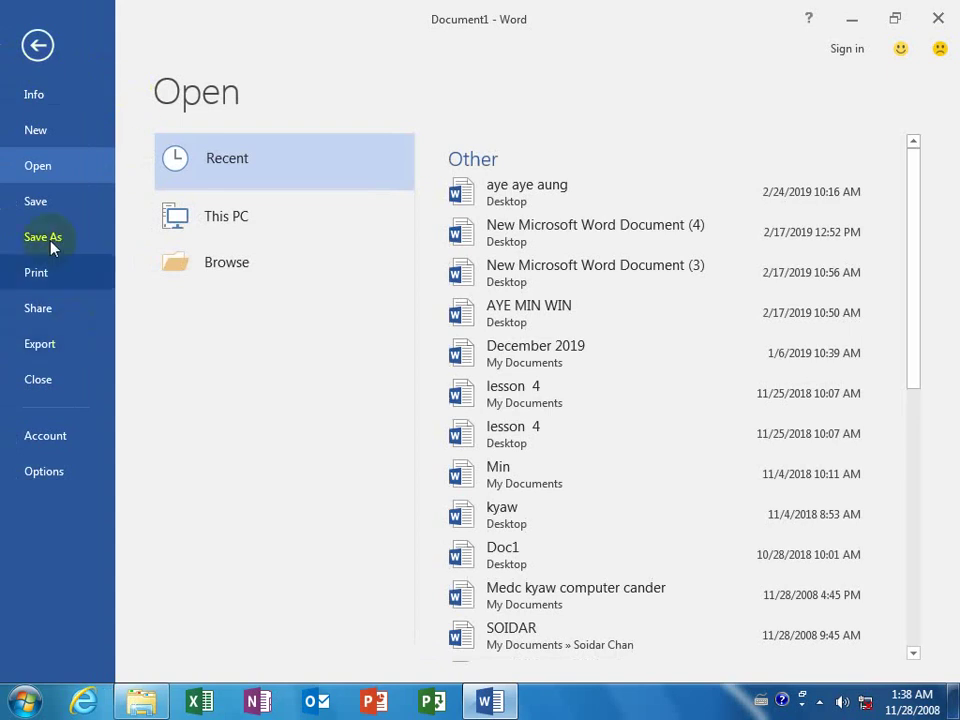
{"action": "left_click", "coordinate": [37, 45]}
{"action": "left_click", "coordinate": [30, 55]}
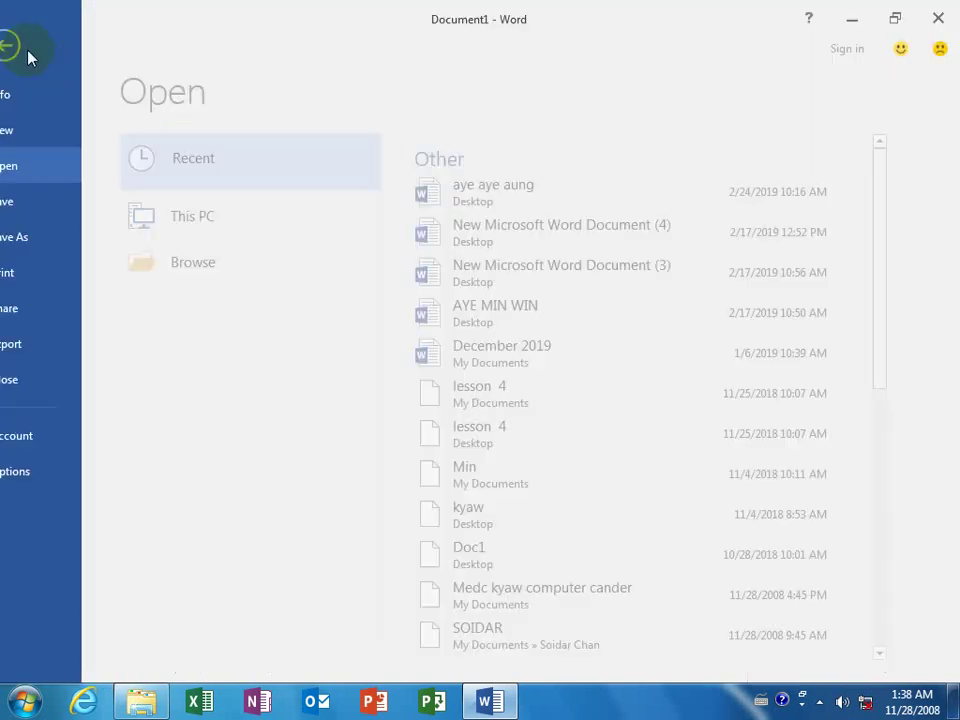
{"action": "left_click", "coordinate": [55, 440]}
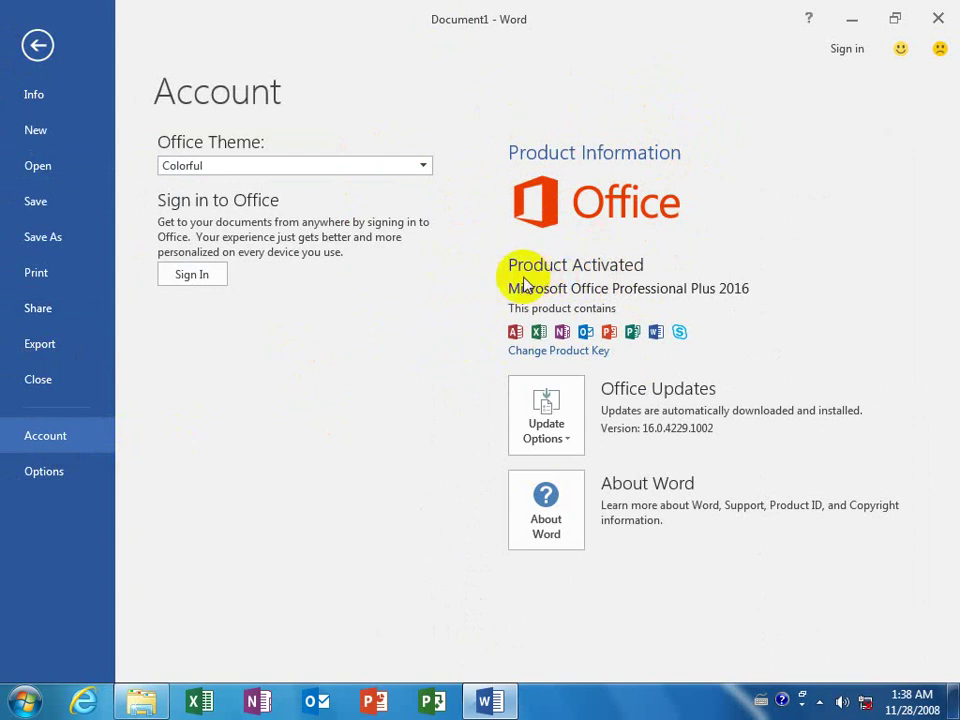
{"action": "left_click", "coordinate": [937, 20]}
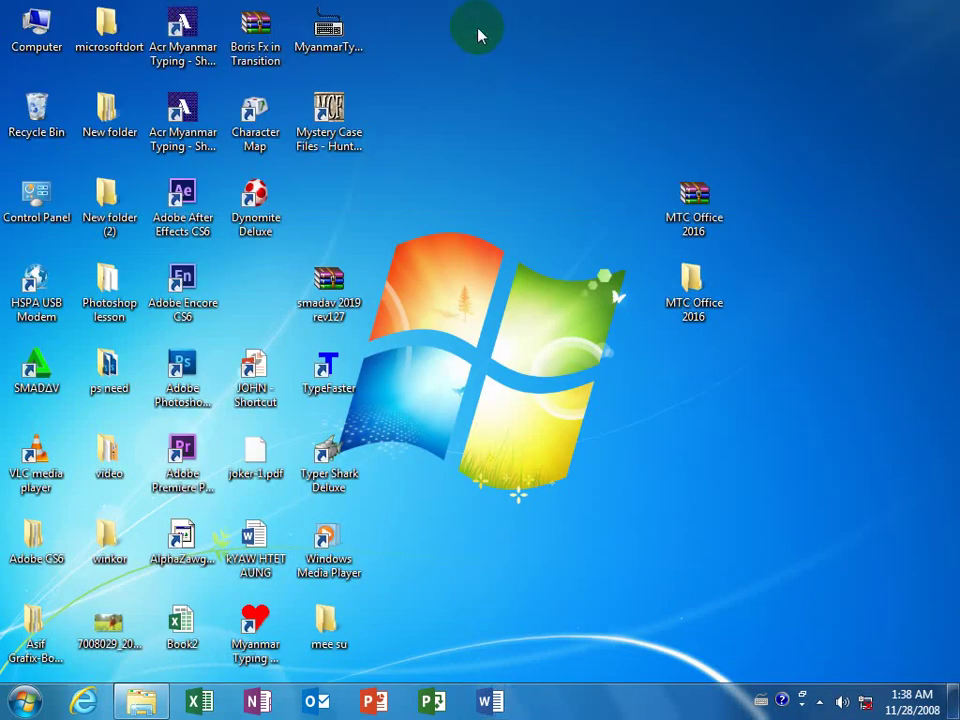
{"action": "right_click", "coordinate": [479, 31]}
{"action": "left_click", "coordinate": [522, 80]}
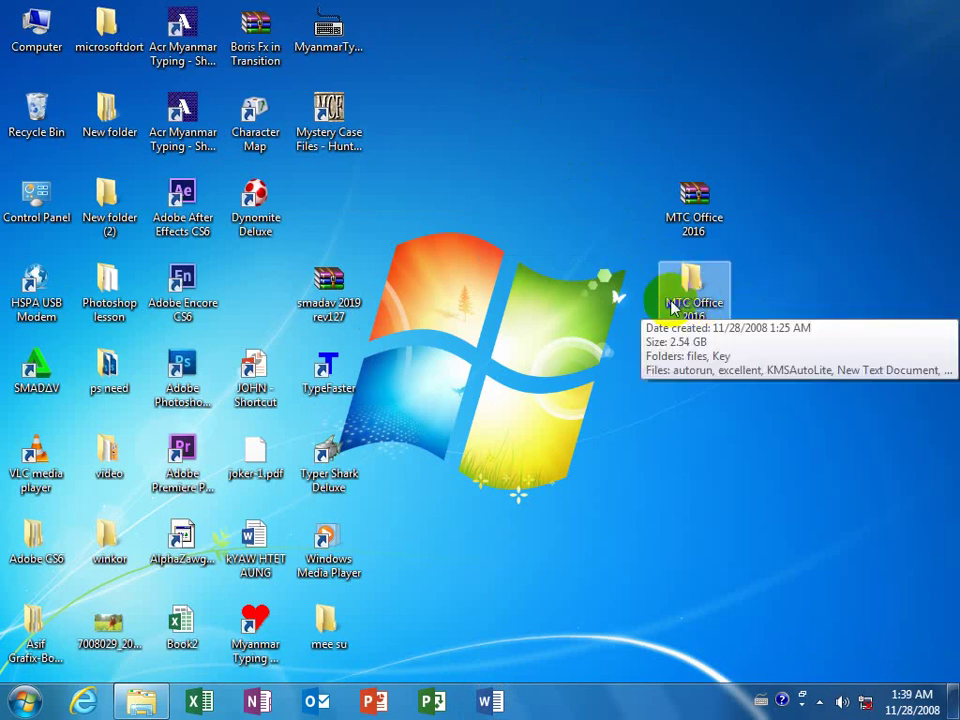
Open the Key folder inside the MTC Office 2016 folder and look over the KMSAuto application and archive
{"action": "left_click", "coordinate": [141, 701]}
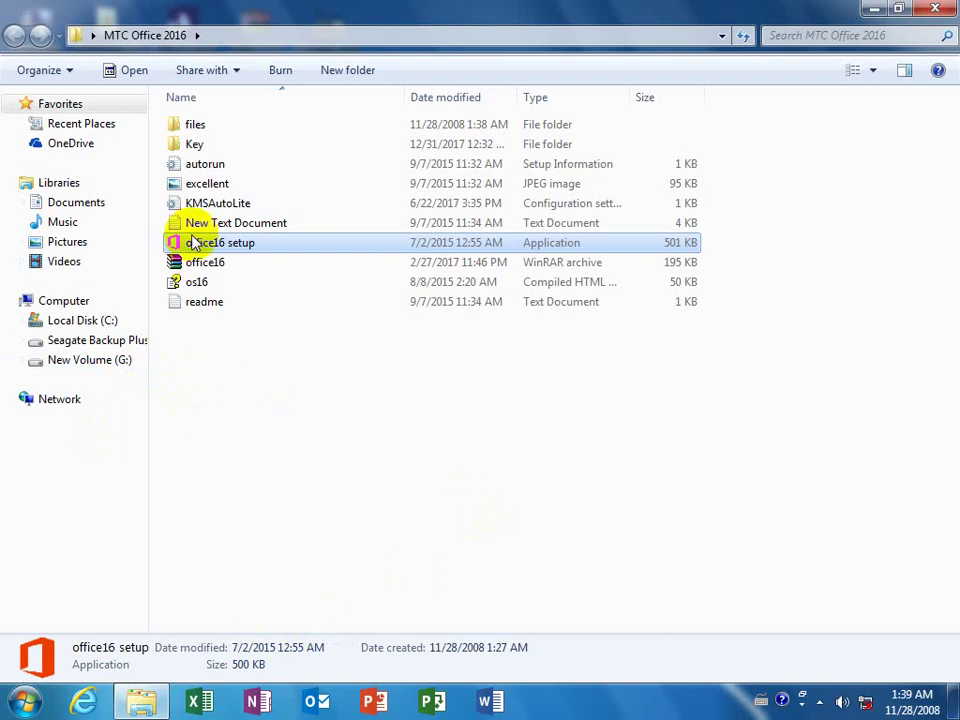
{"action": "double_click", "coordinate": [197, 146]}
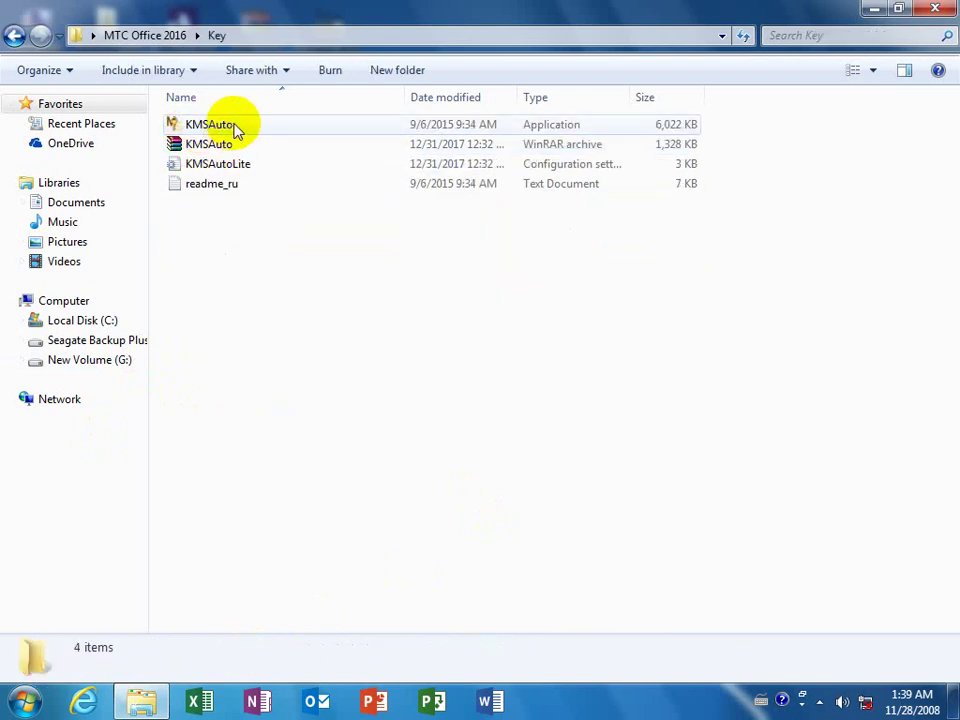
{"action": "left_click", "coordinate": [196, 125]}
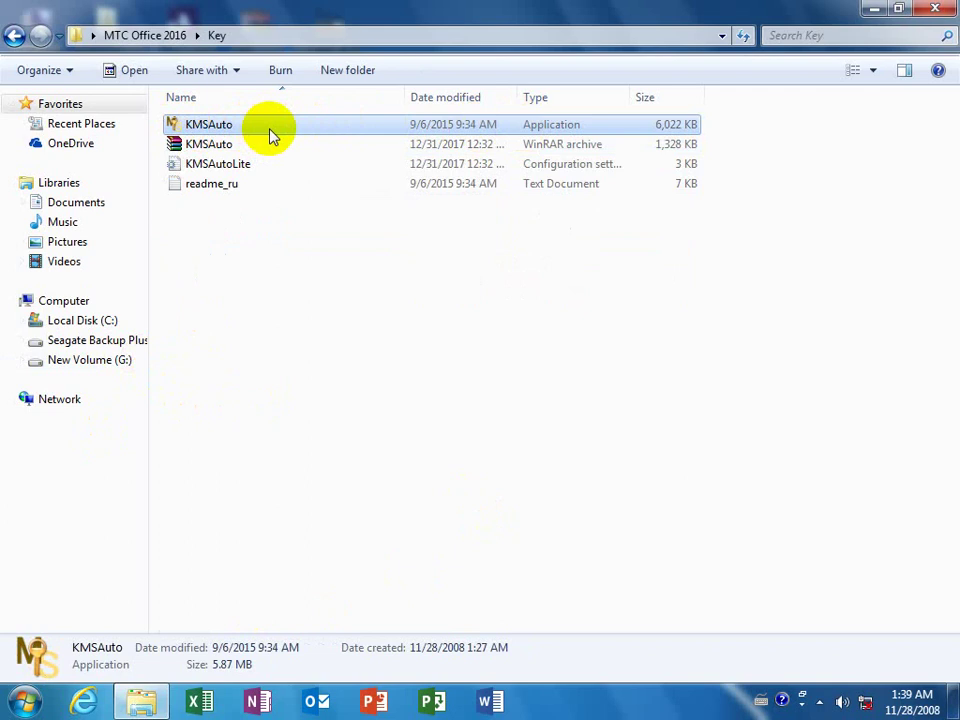
{"action": "left_click", "coordinate": [206, 147]}
{"action": "right_click", "coordinate": [204, 146]}
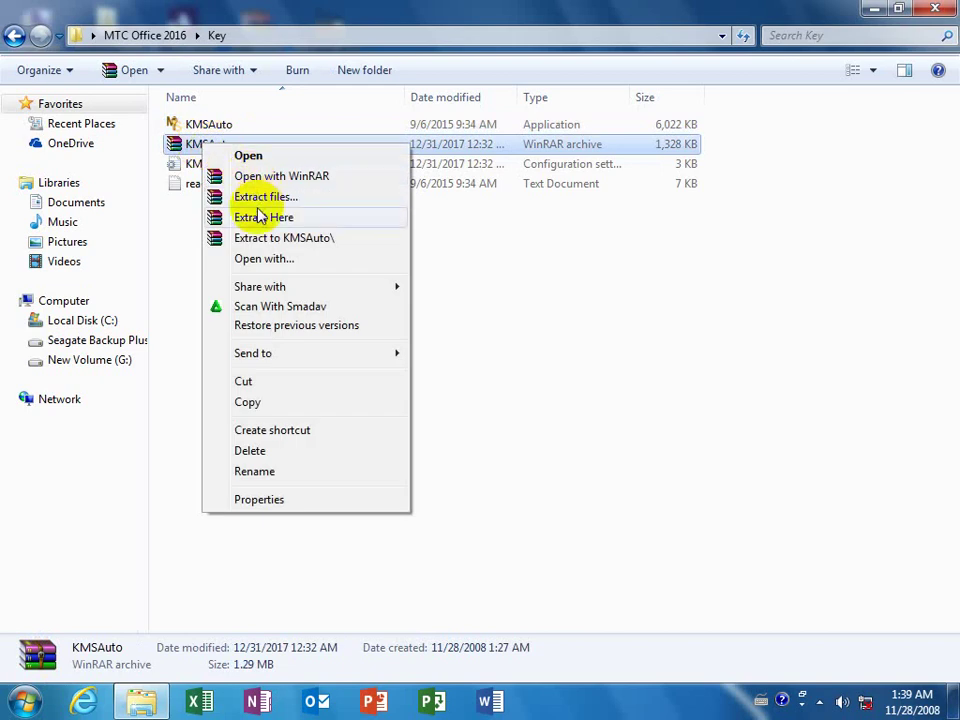
{"action": "left_click", "coordinate": [168, 203]}
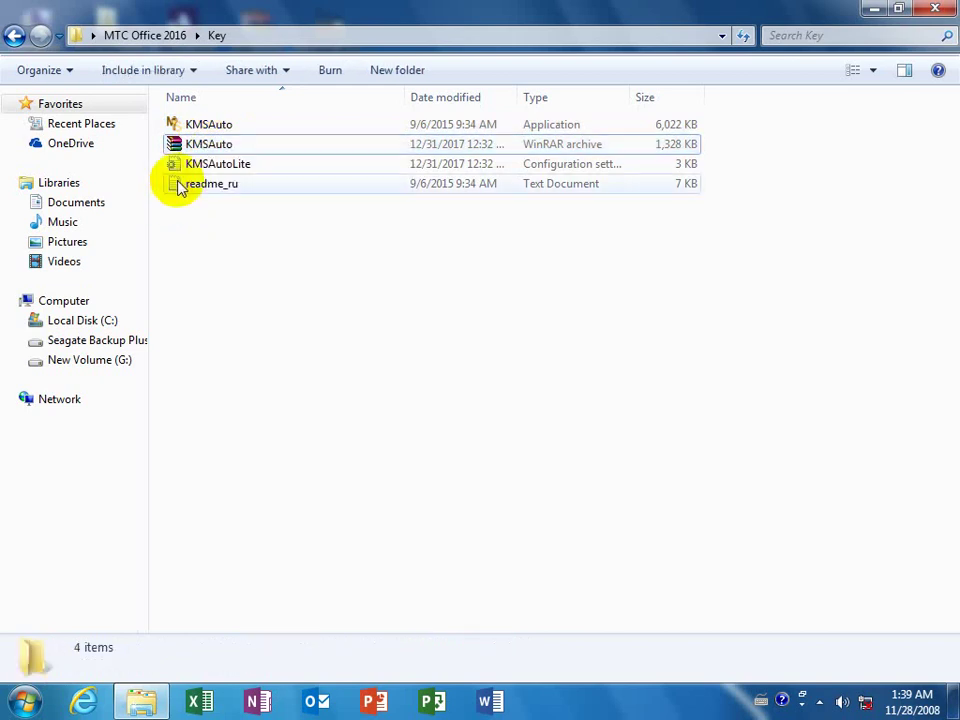
Try to activate Office with the KMSAuto application in the Key folder, and close the tool
{"action": "double_click", "coordinate": [224, 128]}
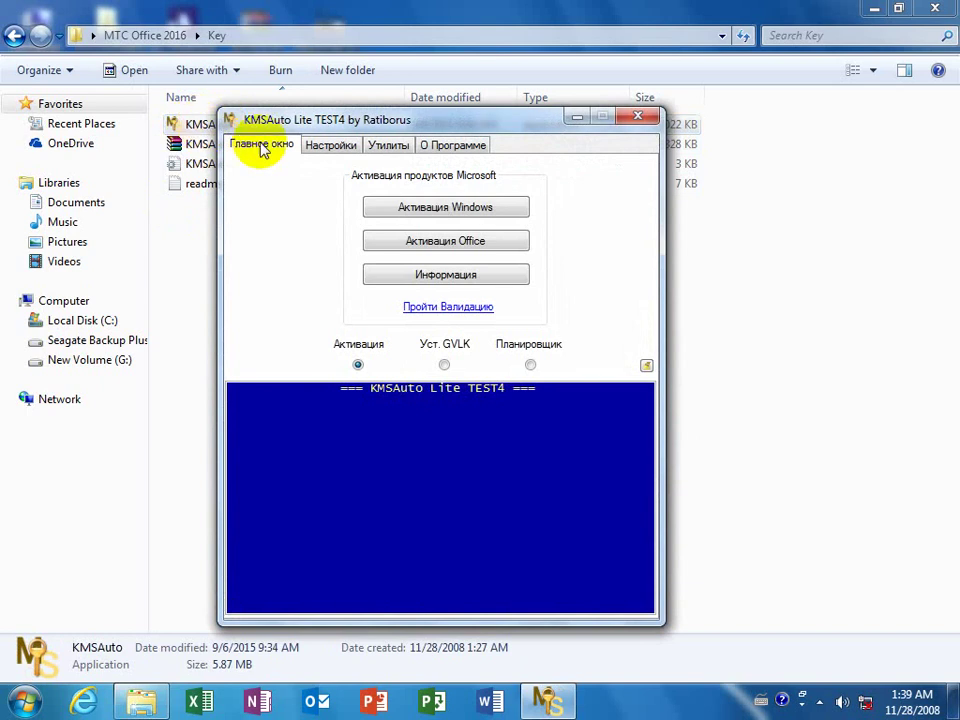
{"action": "left_click", "coordinate": [452, 246]}
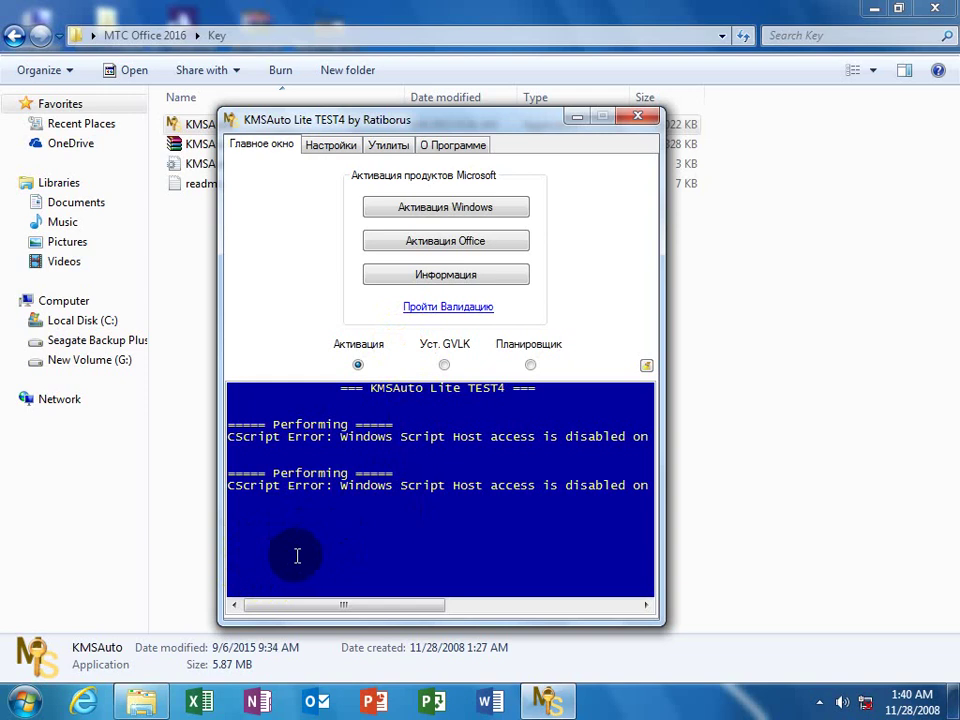
{"action": "left_click", "coordinate": [636, 117]}
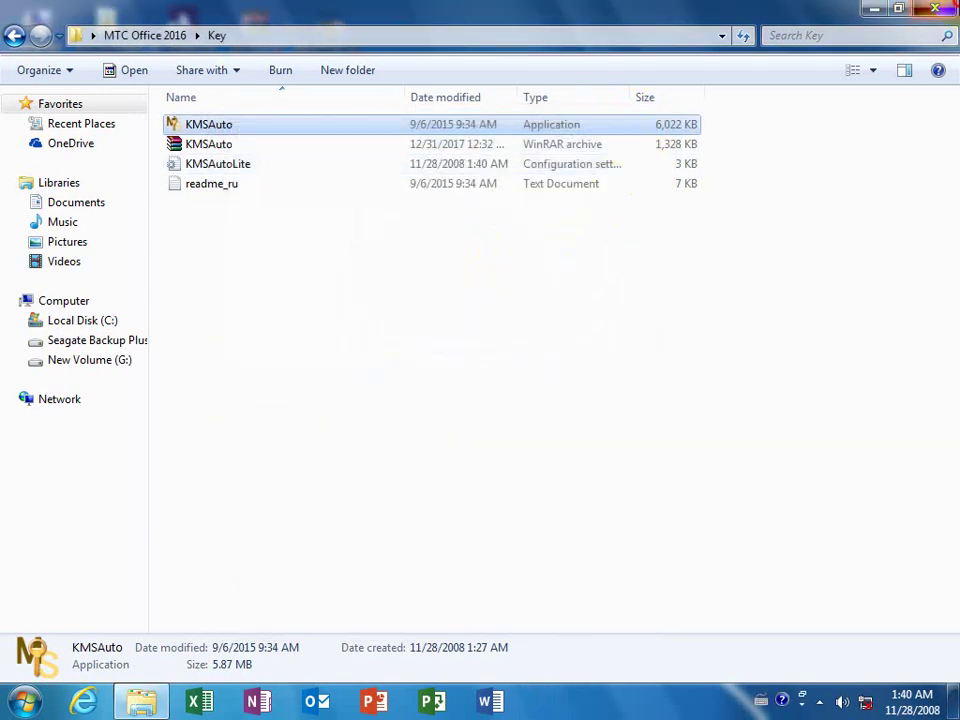
Close the Key folder window and refresh the desktop
{"action": "left_click", "coordinate": [935, 8]}
{"action": "right_click", "coordinate": [472, 80]}
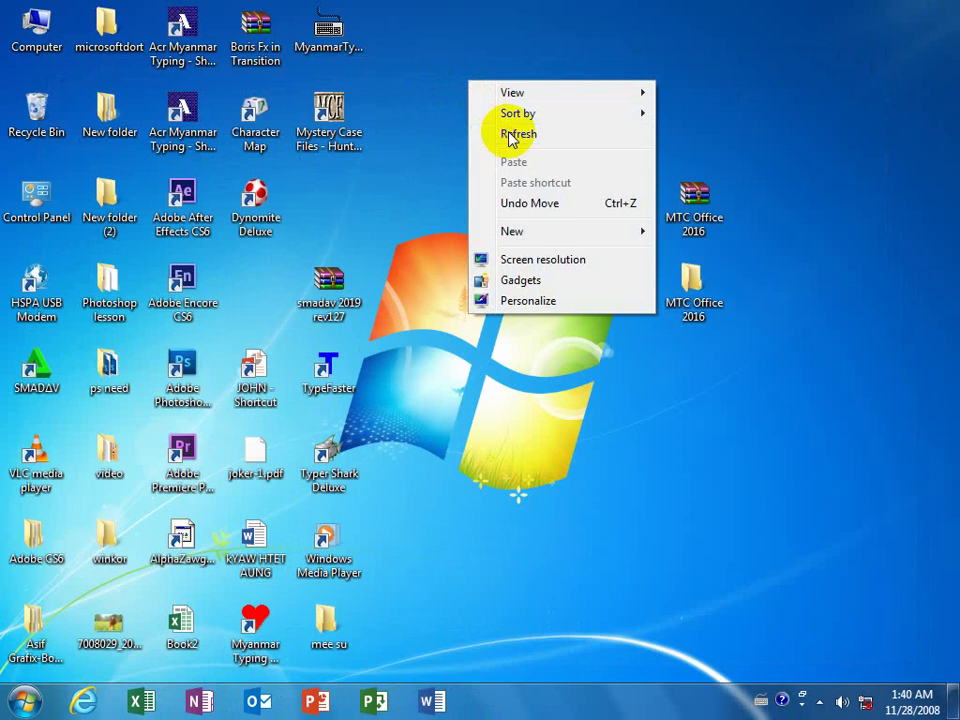
{"action": "left_click", "coordinate": [503, 140]}
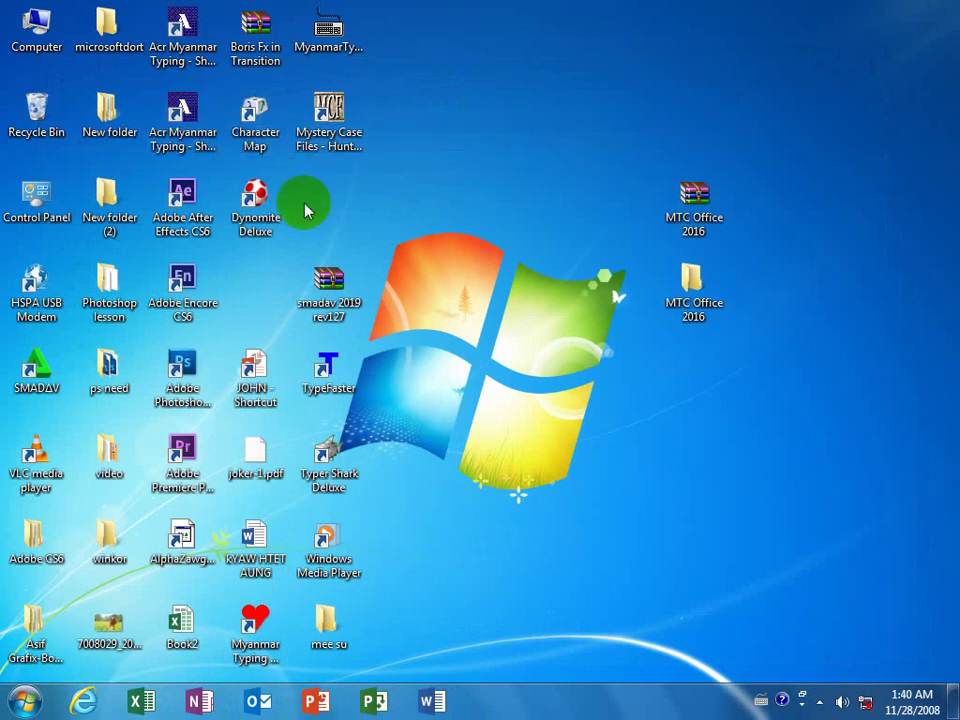
{"action": "left_click", "coordinate": [676, 298]}
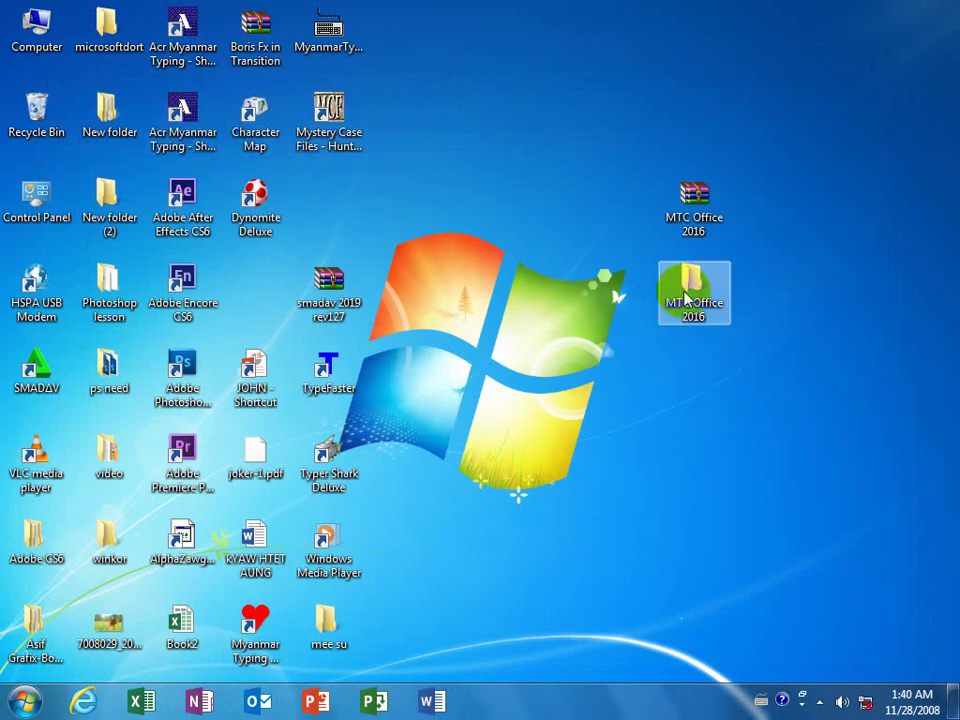
{"action": "left_click", "coordinate": [615, 368]}
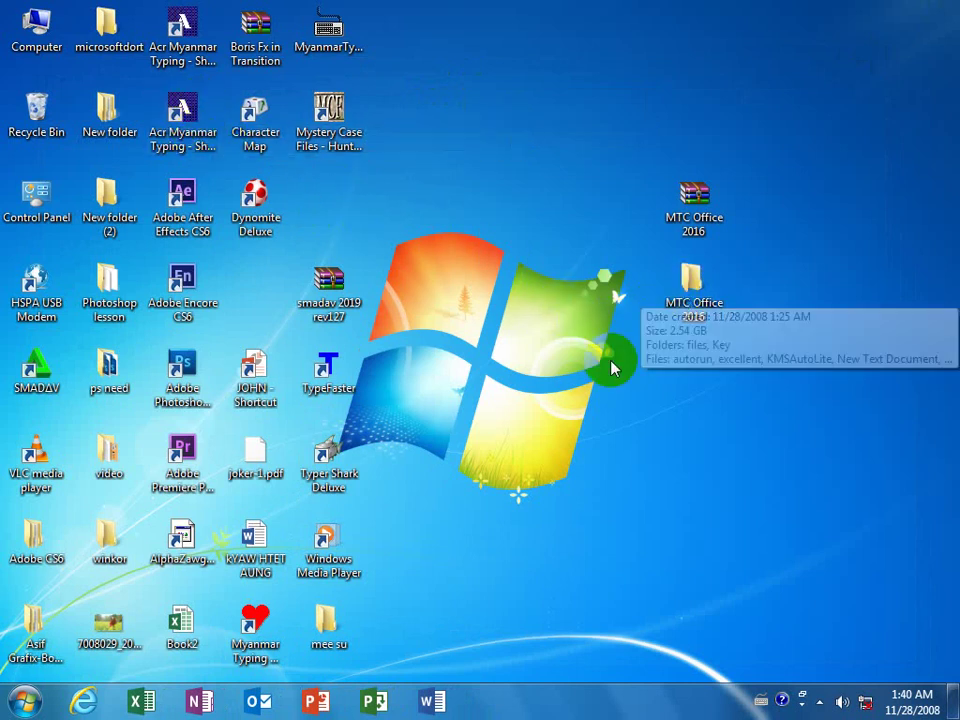
{"action": "left_click", "coordinate": [536, 412]}
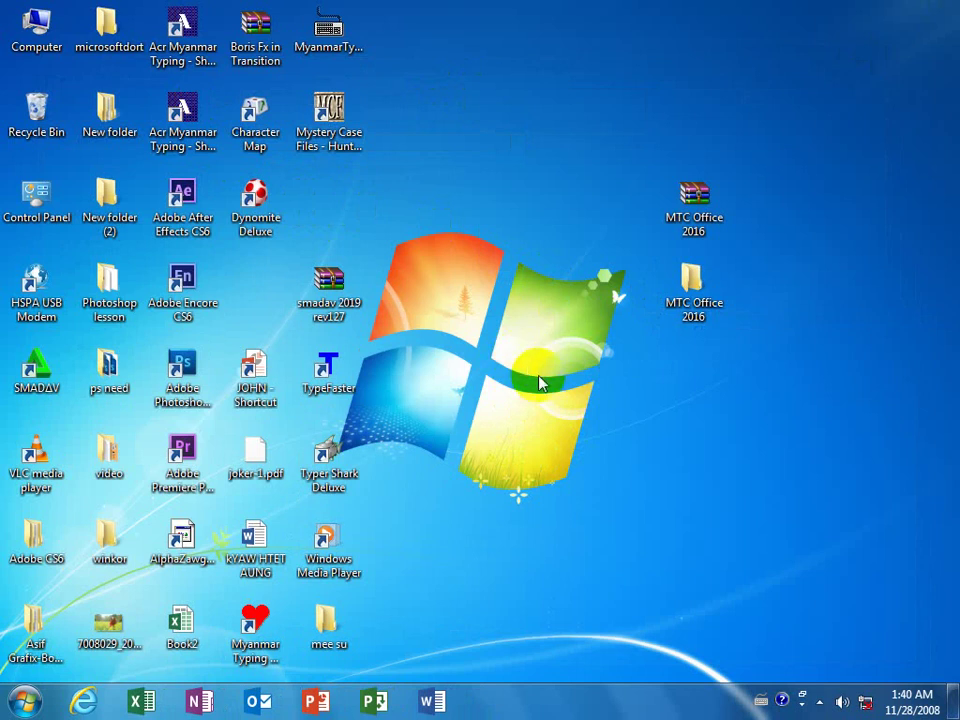
{"action": "left_click", "coordinate": [740, 556]}
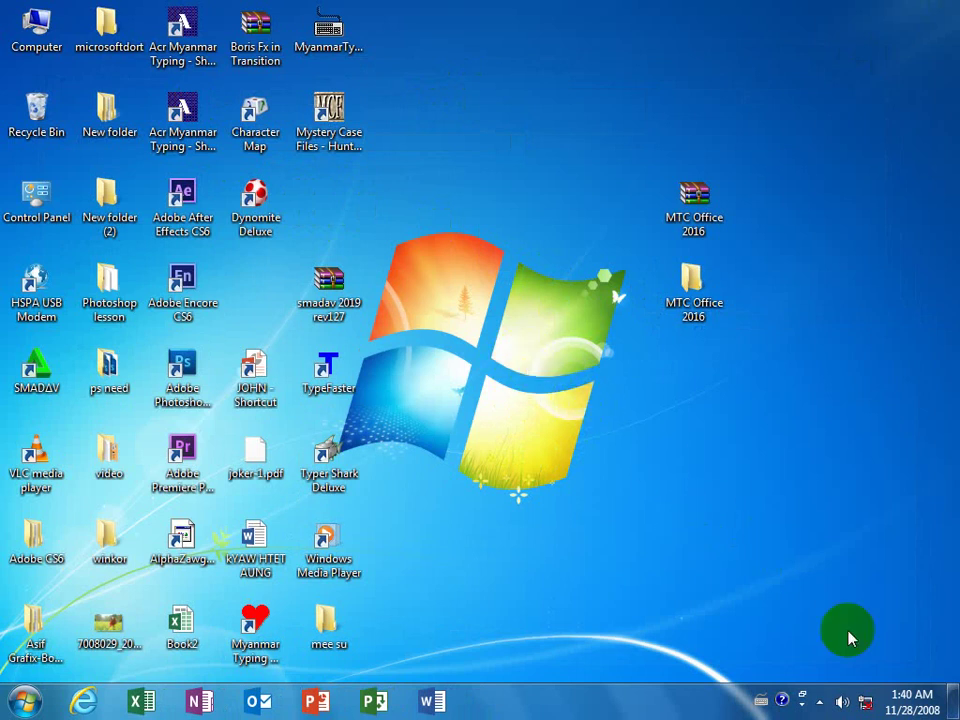